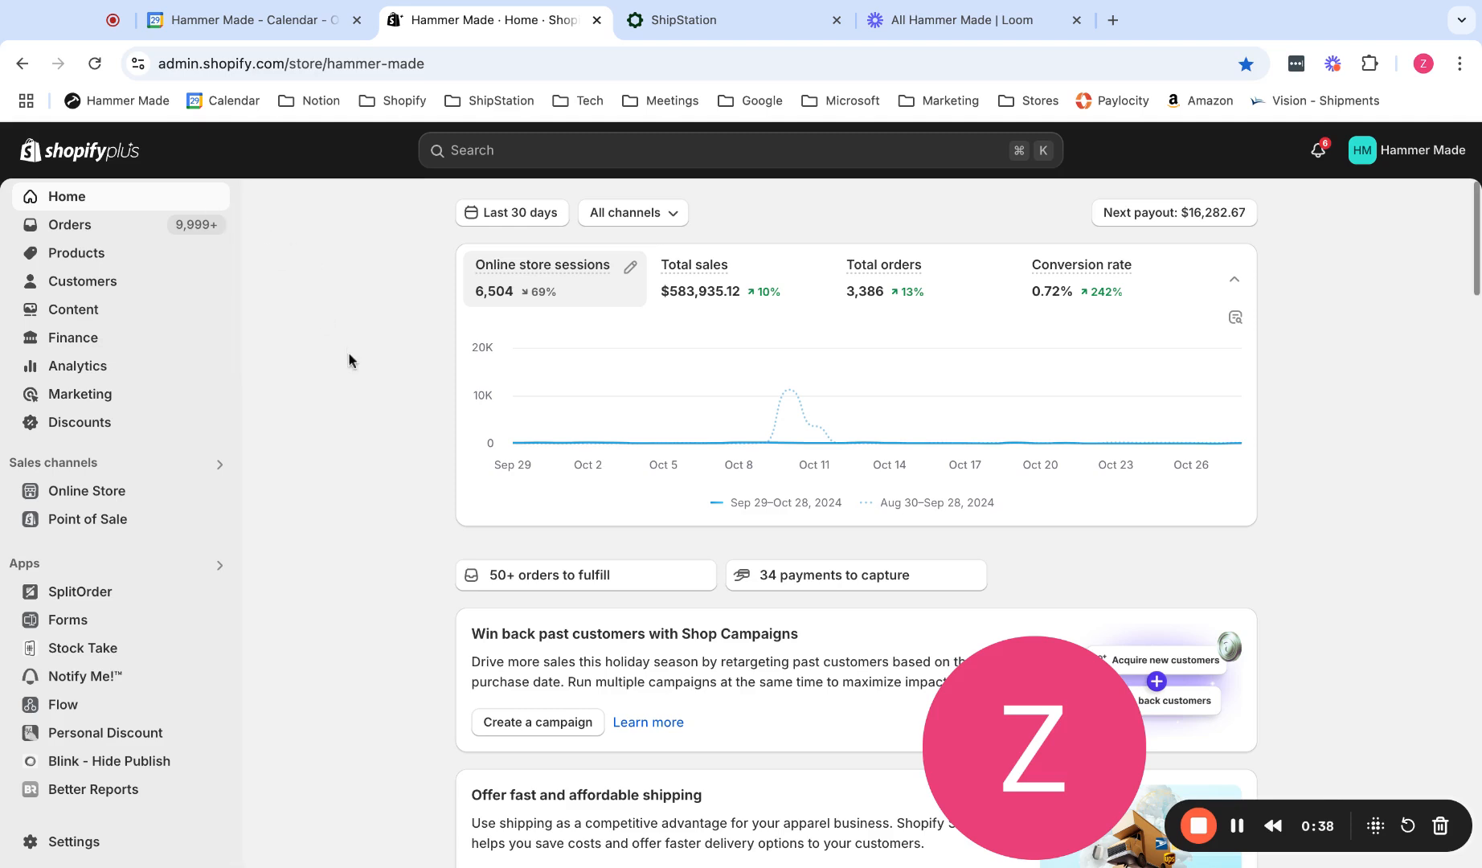
# Open the Stock Take app and begin a new stocktake for the 11473 HQ location.
pyautogui.click(215, 568)
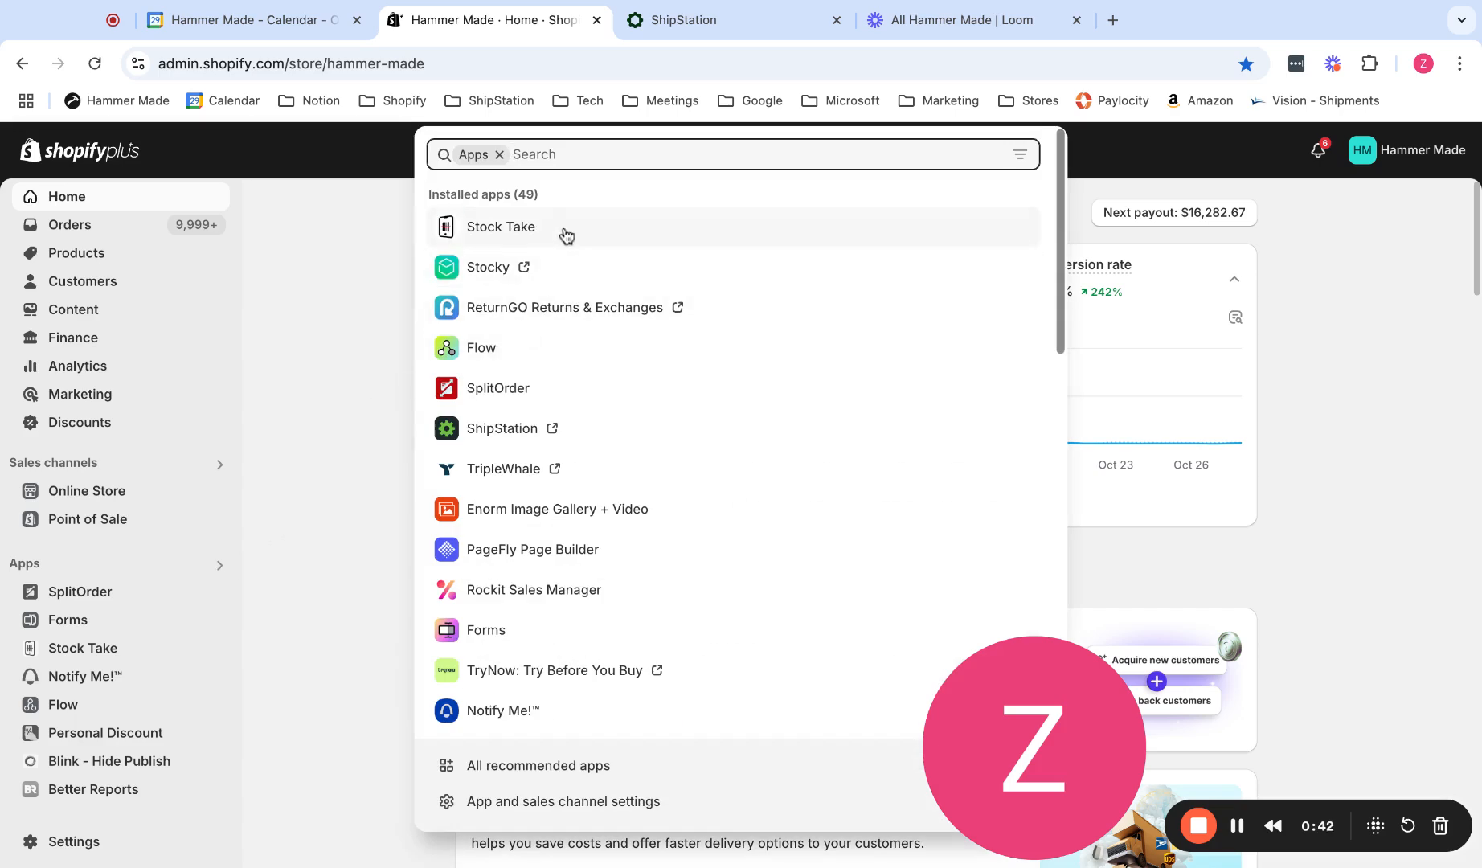
pyautogui.click(567, 235)
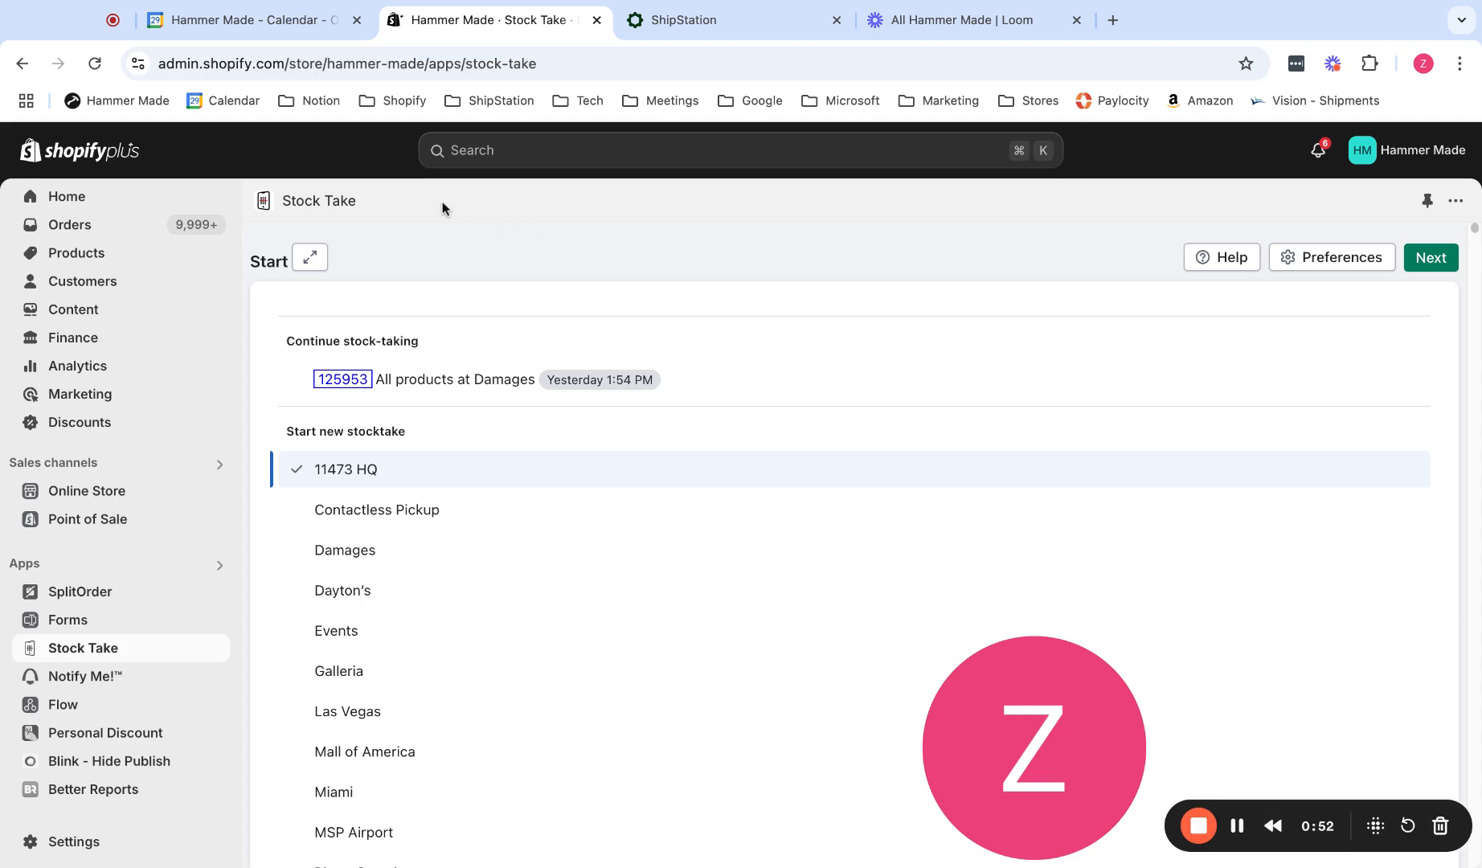
pyautogui.moveTo(440, 384)
pyautogui.scroll(-2, 517, 503)
pyautogui.scroll(-1, 517, 502)
pyautogui.click(1438, 266)
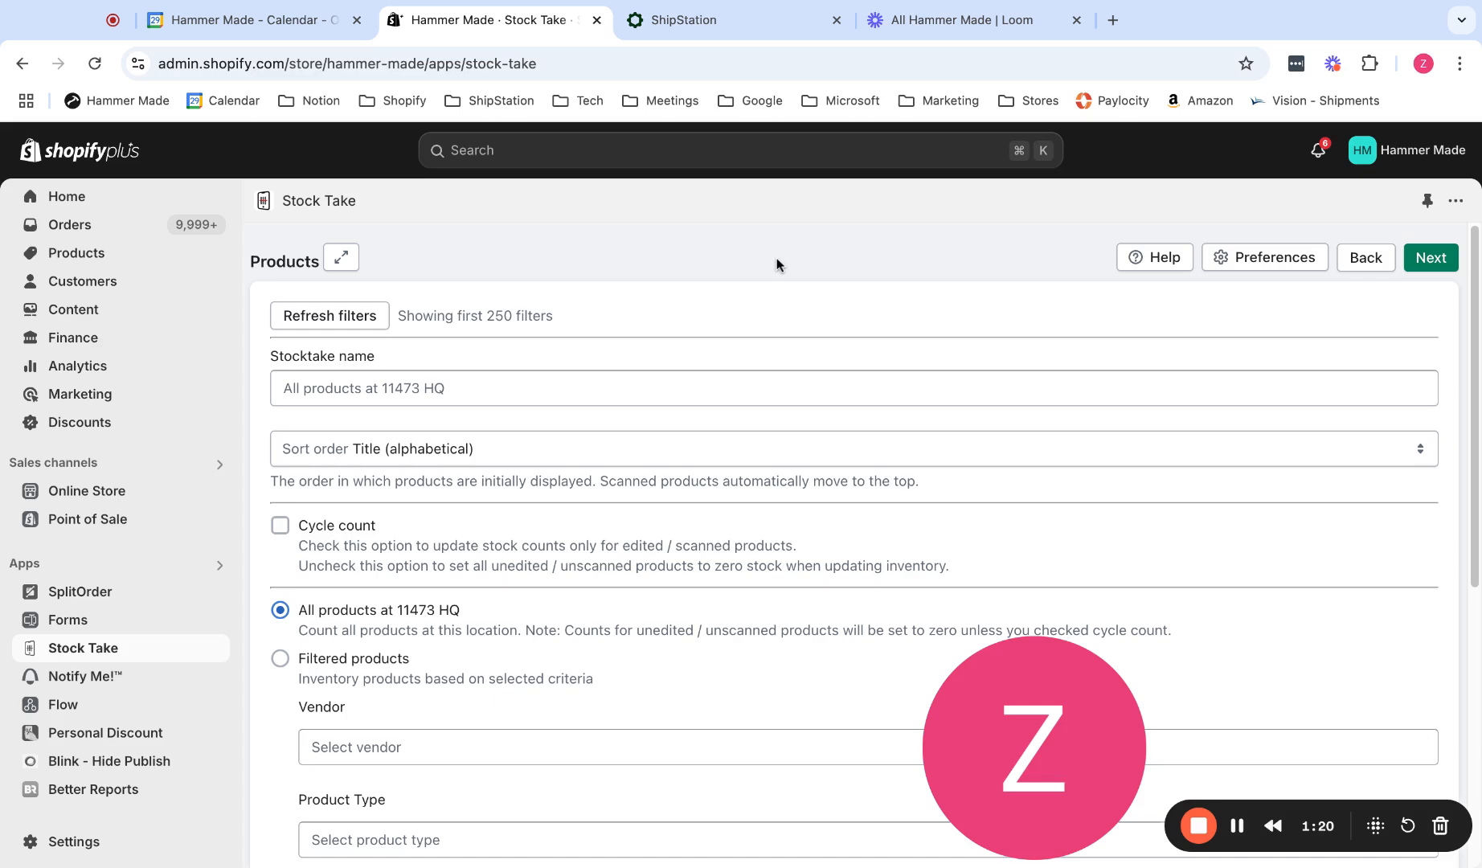
# Name the stocktake "Example Stock Take" and enable the cycle count option.
pyautogui.click(513, 390)
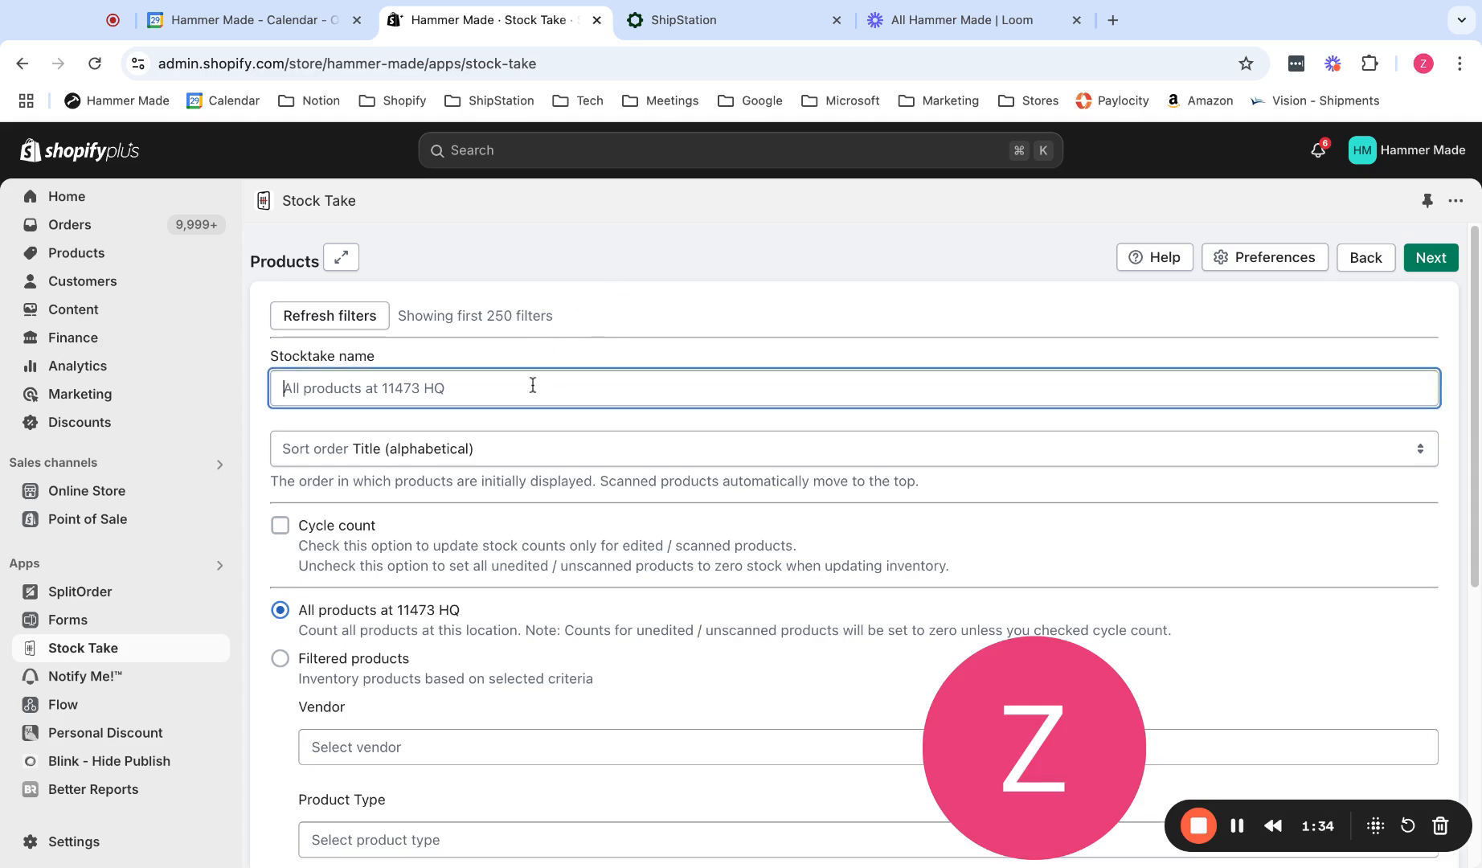
pyautogui.write('Example Sto')
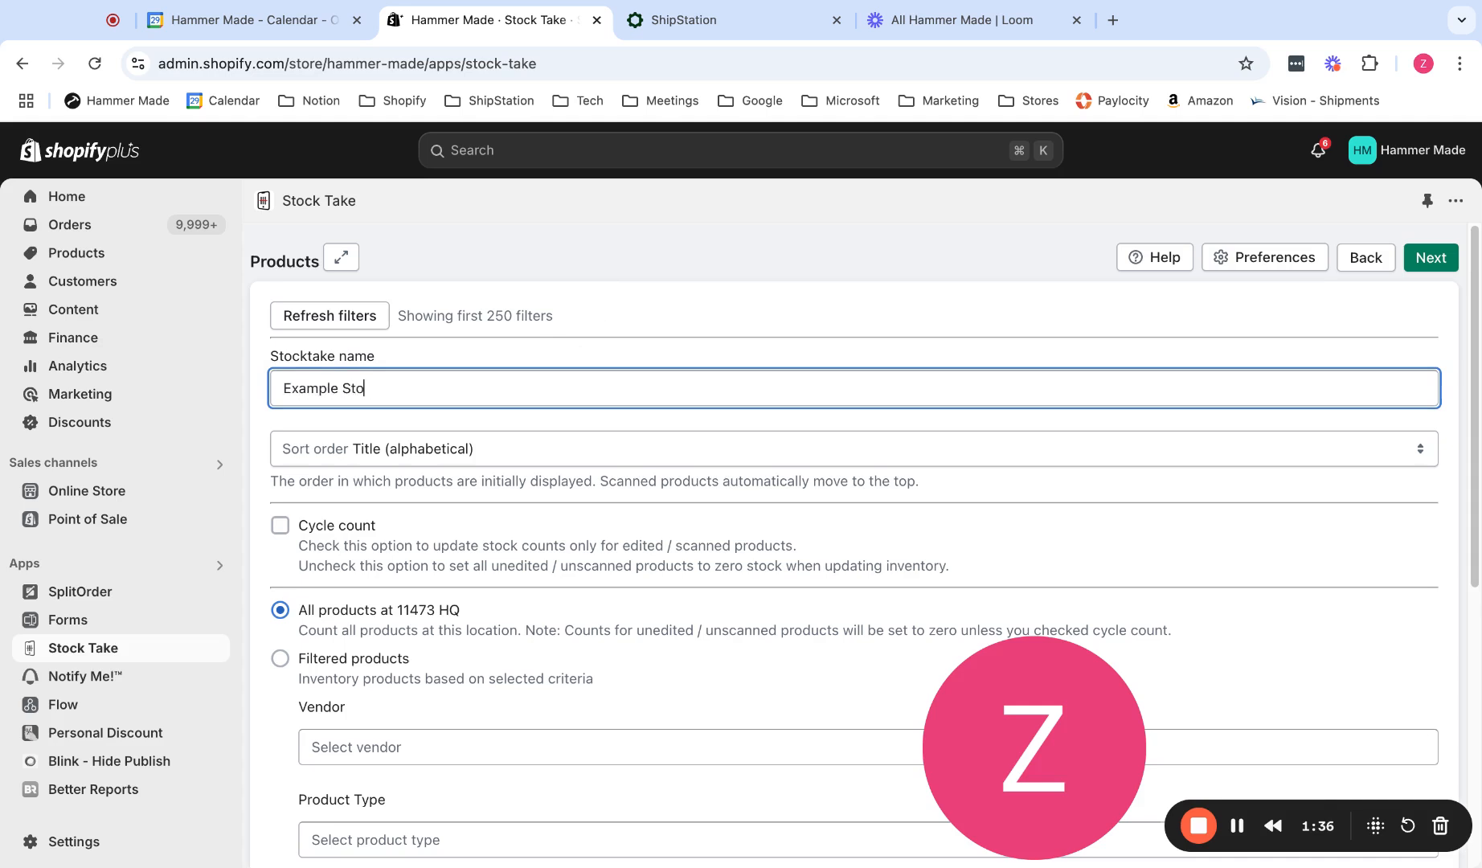
pyautogui.write('ck Take')
pyautogui.scroll(-2, 680, 558)
pyautogui.scroll(-1, 680, 559)
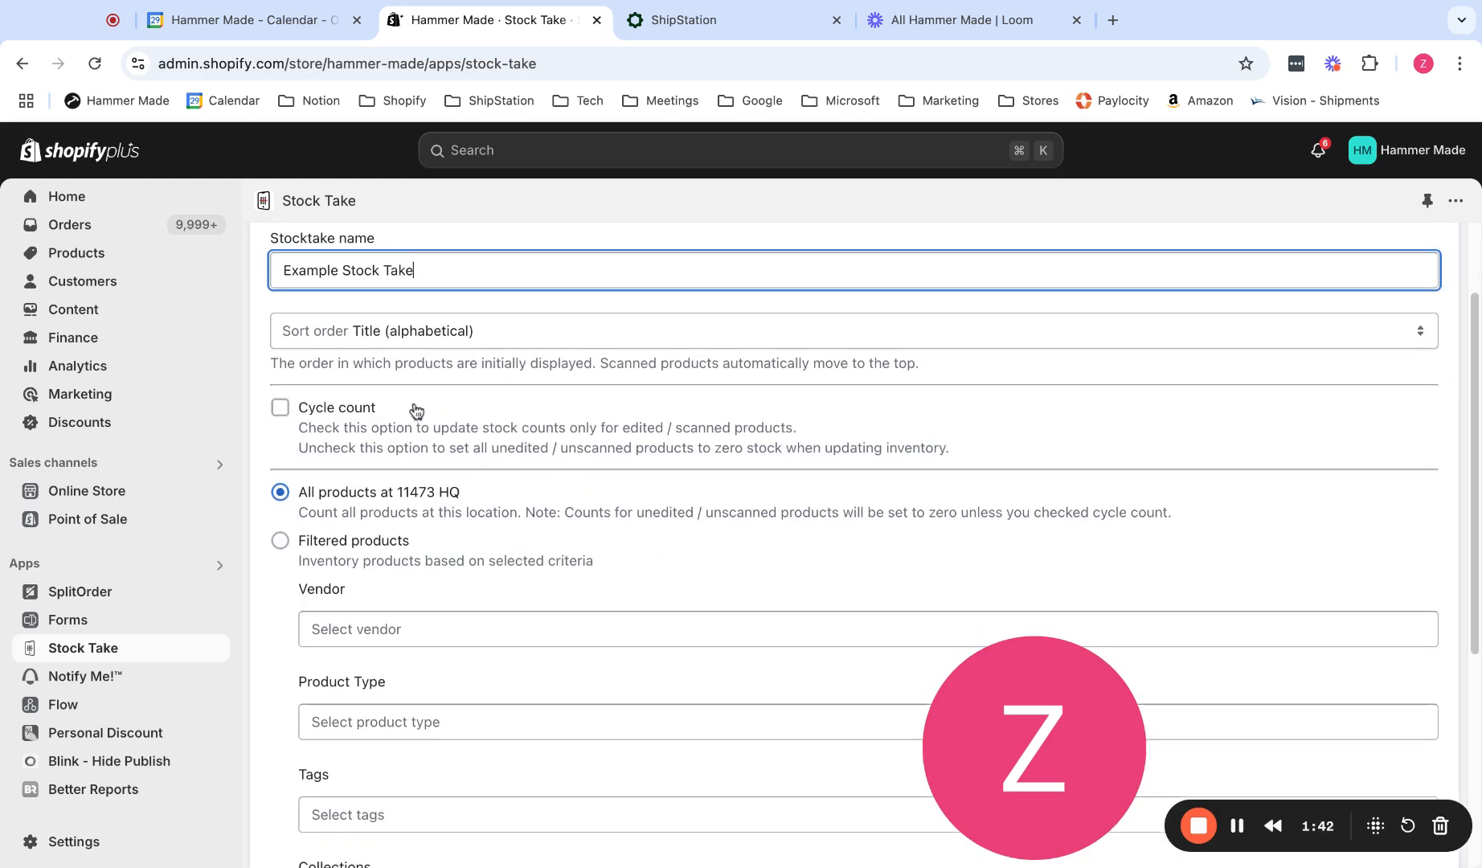
pyautogui.click(281, 408)
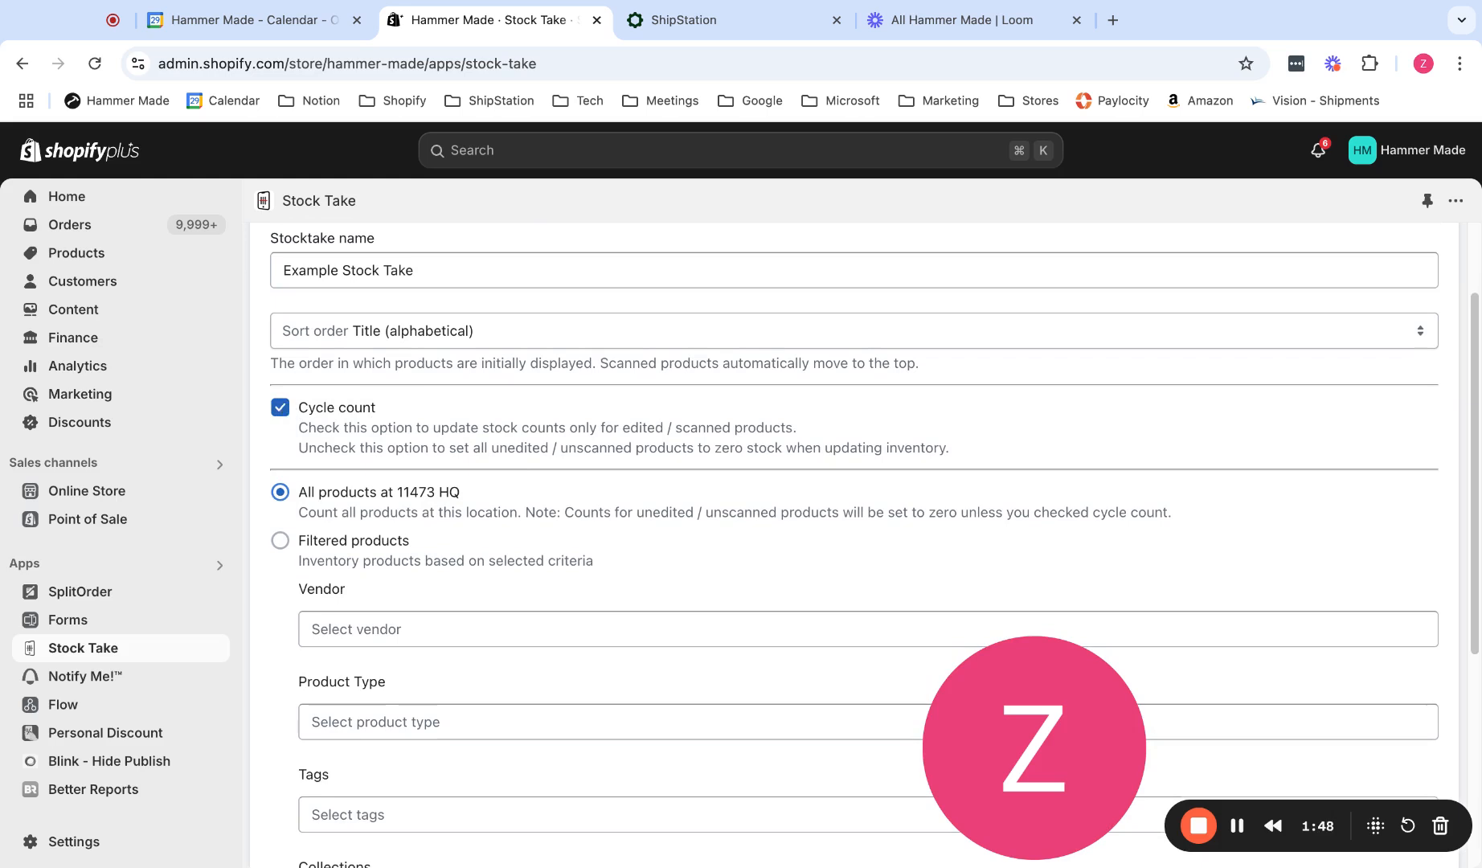
# Limit the stocktake to selected products and pick the product Ashen, without the Slim version.
pyautogui.scroll(-2, 402, 543)
pyautogui.scroll(-4, 399, 537)
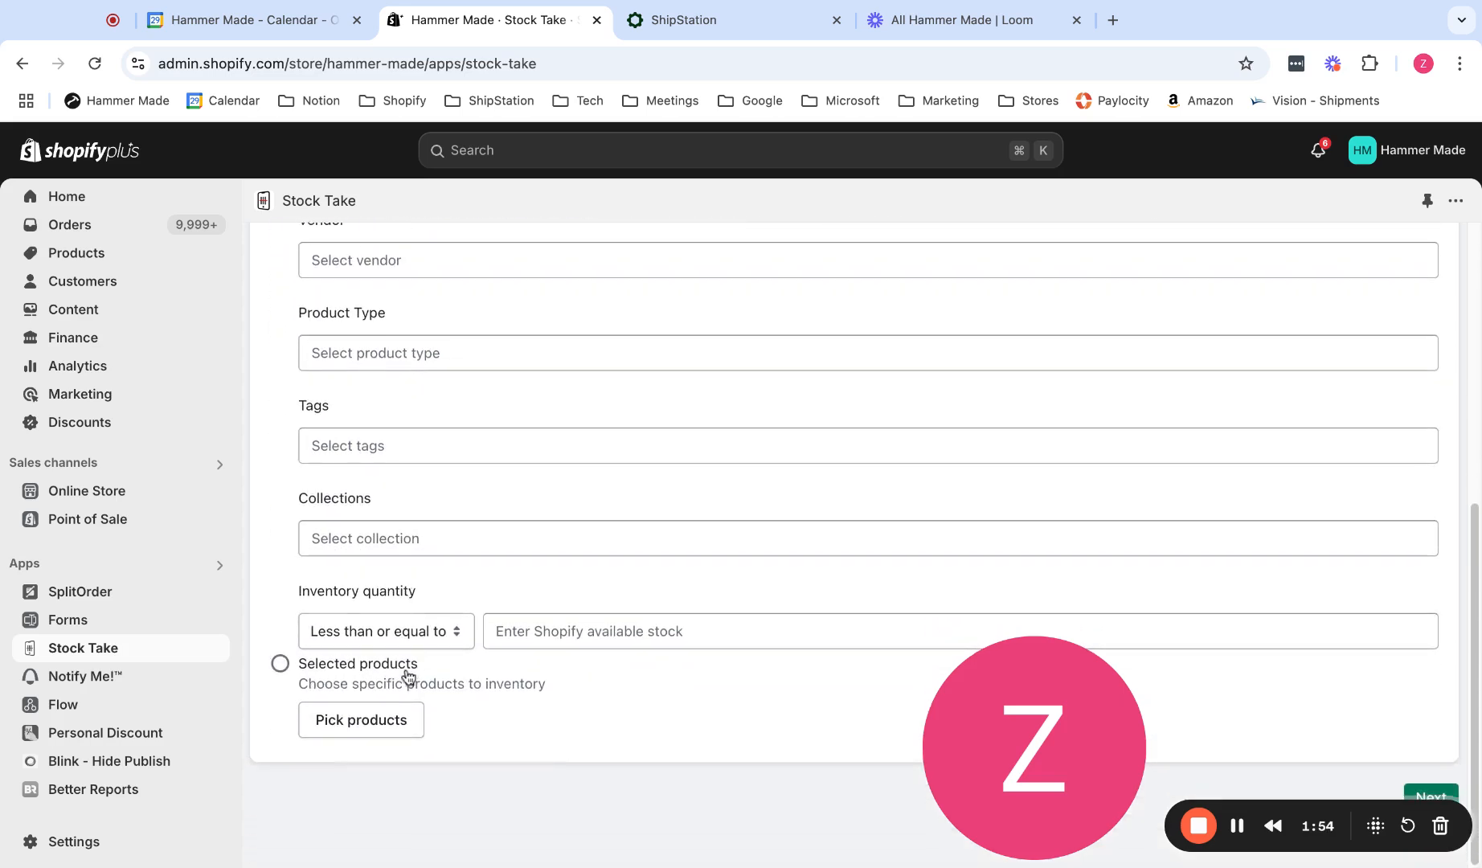
pyautogui.click(281, 663)
pyautogui.click(363, 721)
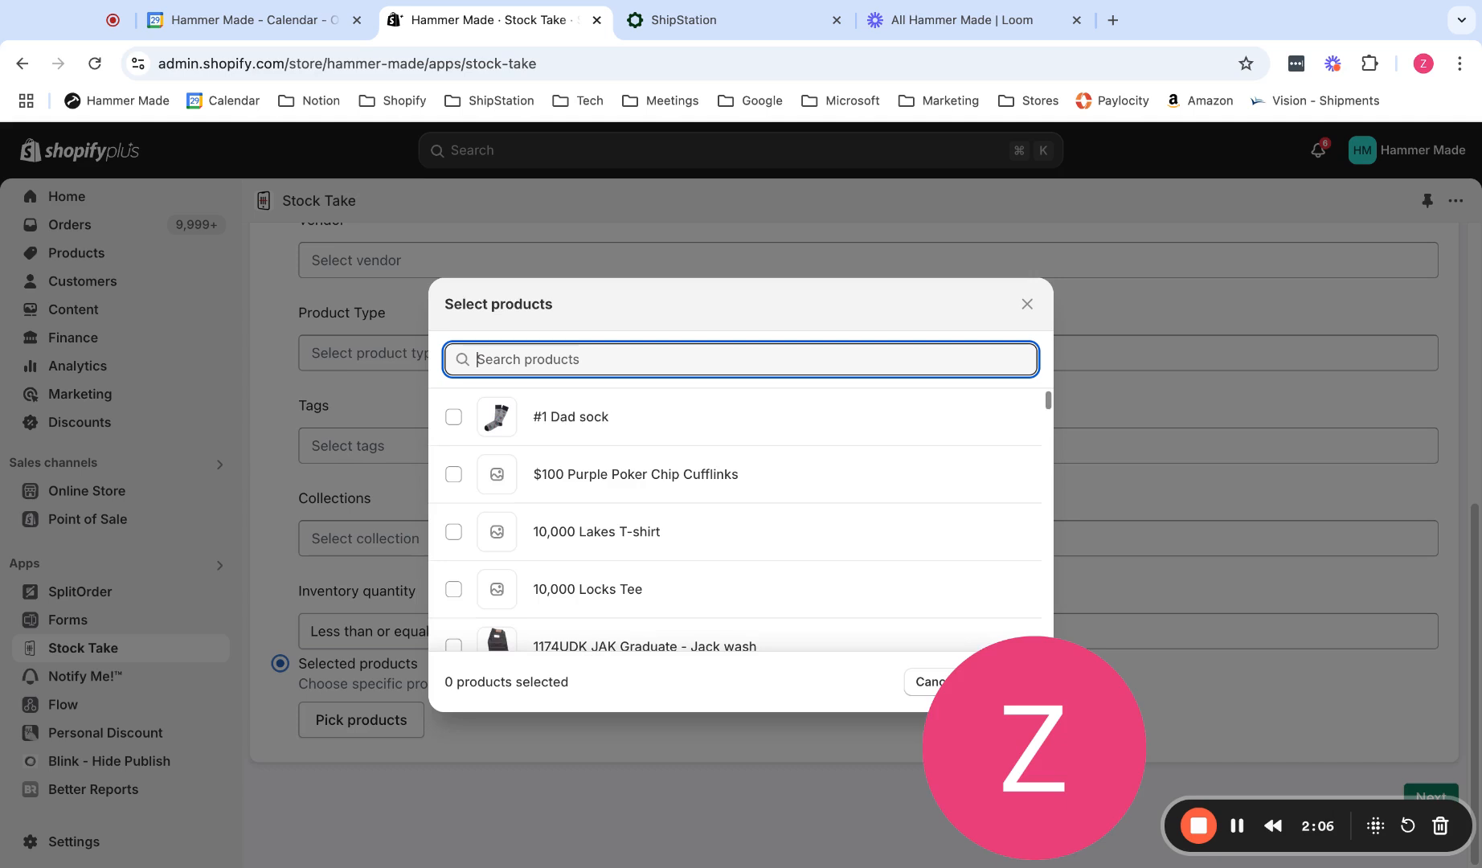
pyautogui.write('Ashen')
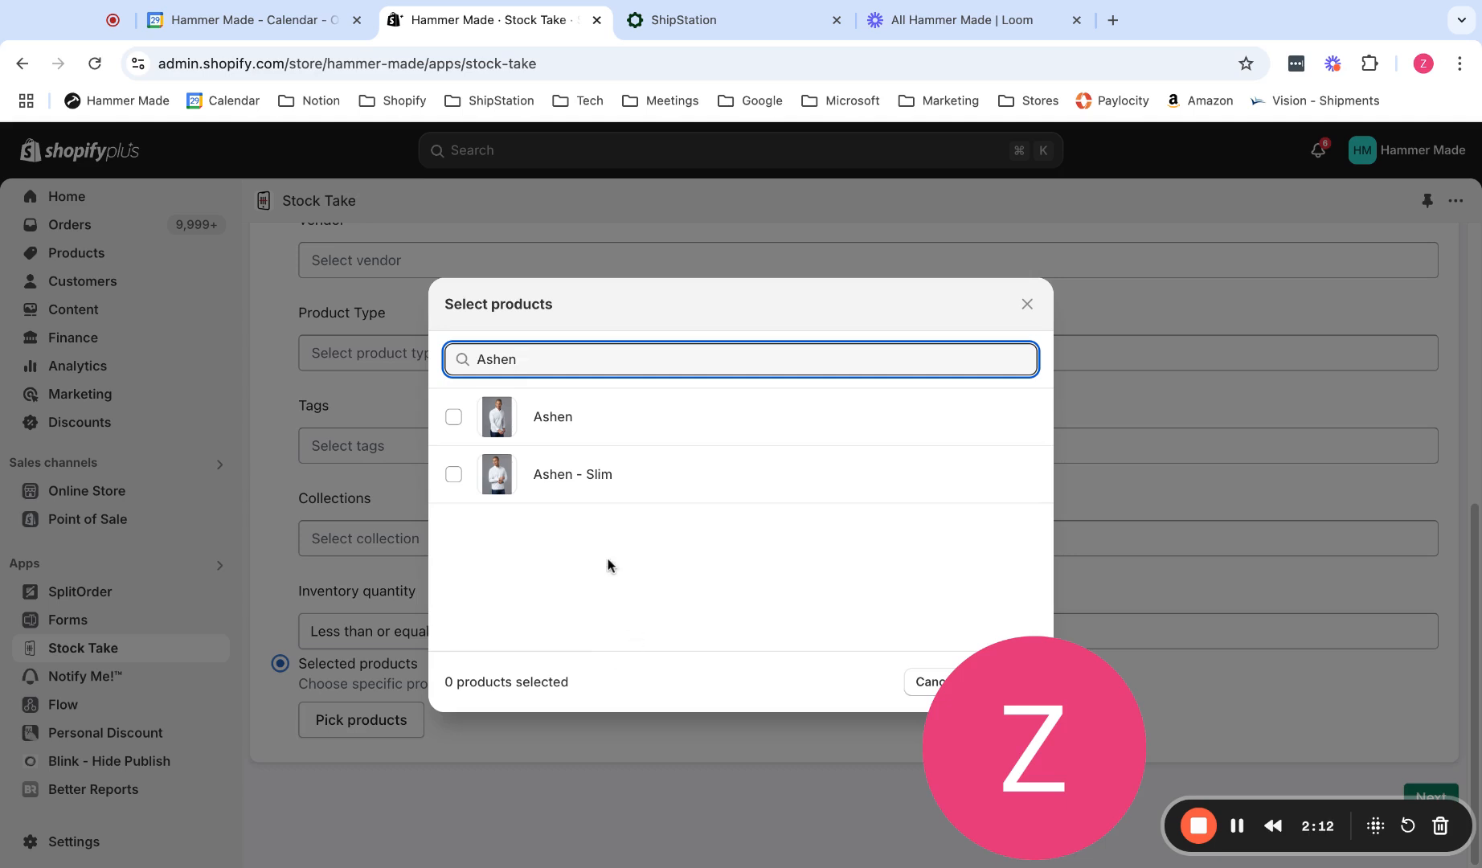
pyautogui.click(455, 418)
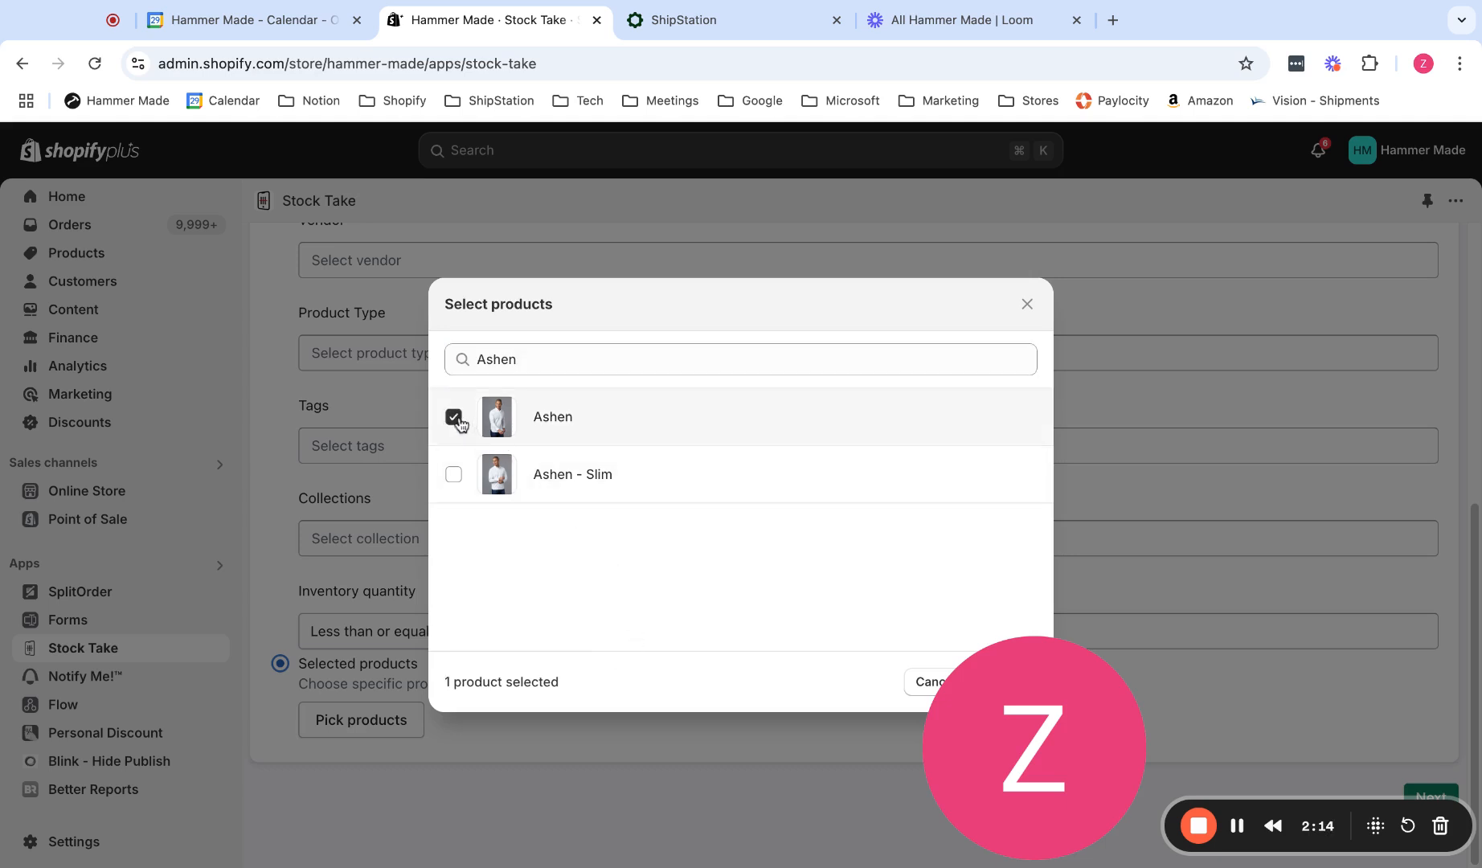
pyautogui.moveTo(988, 651); pyautogui.dragTo(973, 501)
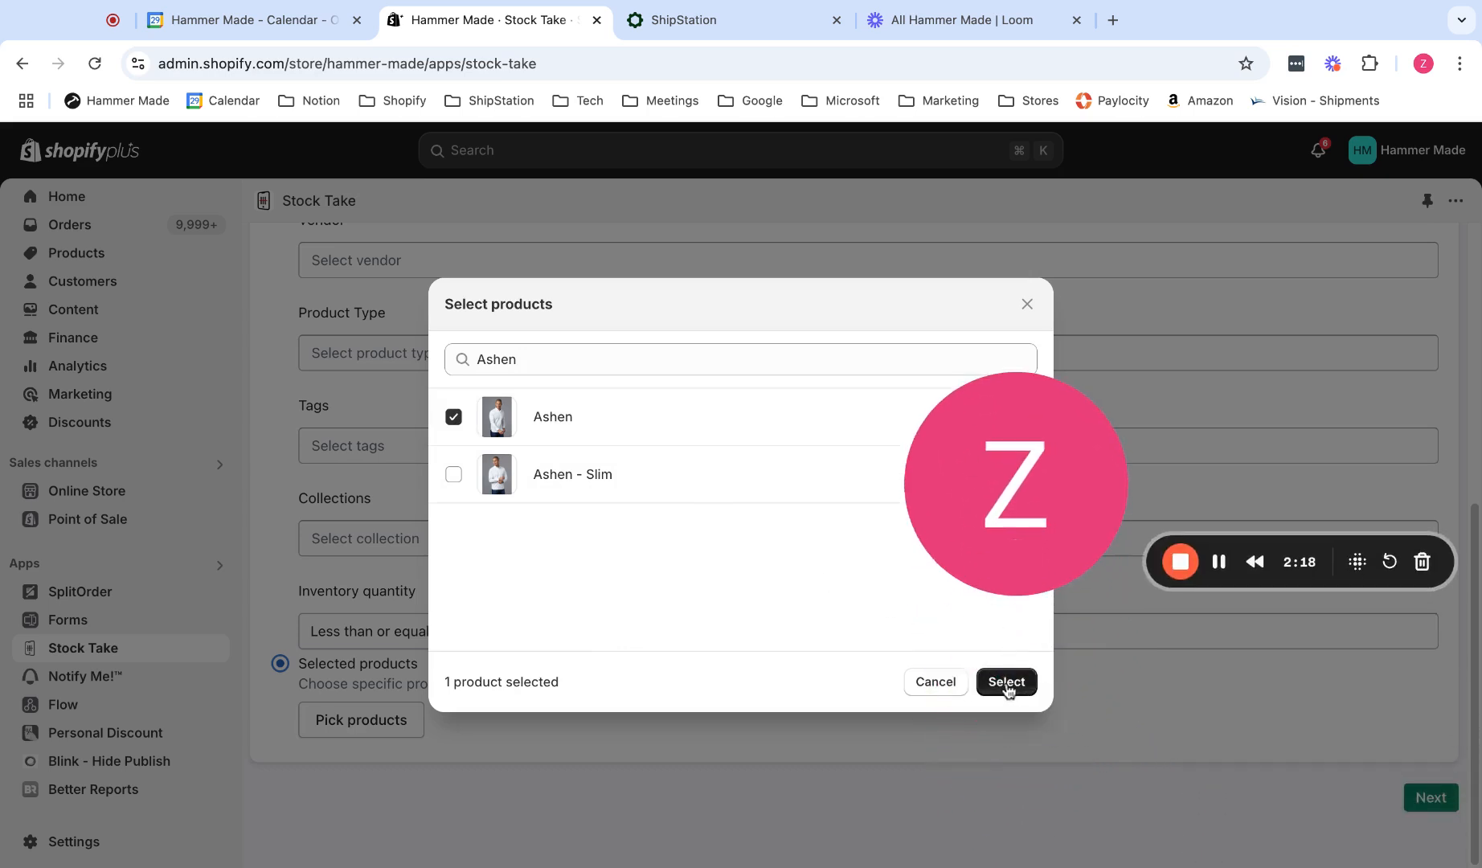
pyautogui.click(1007, 682)
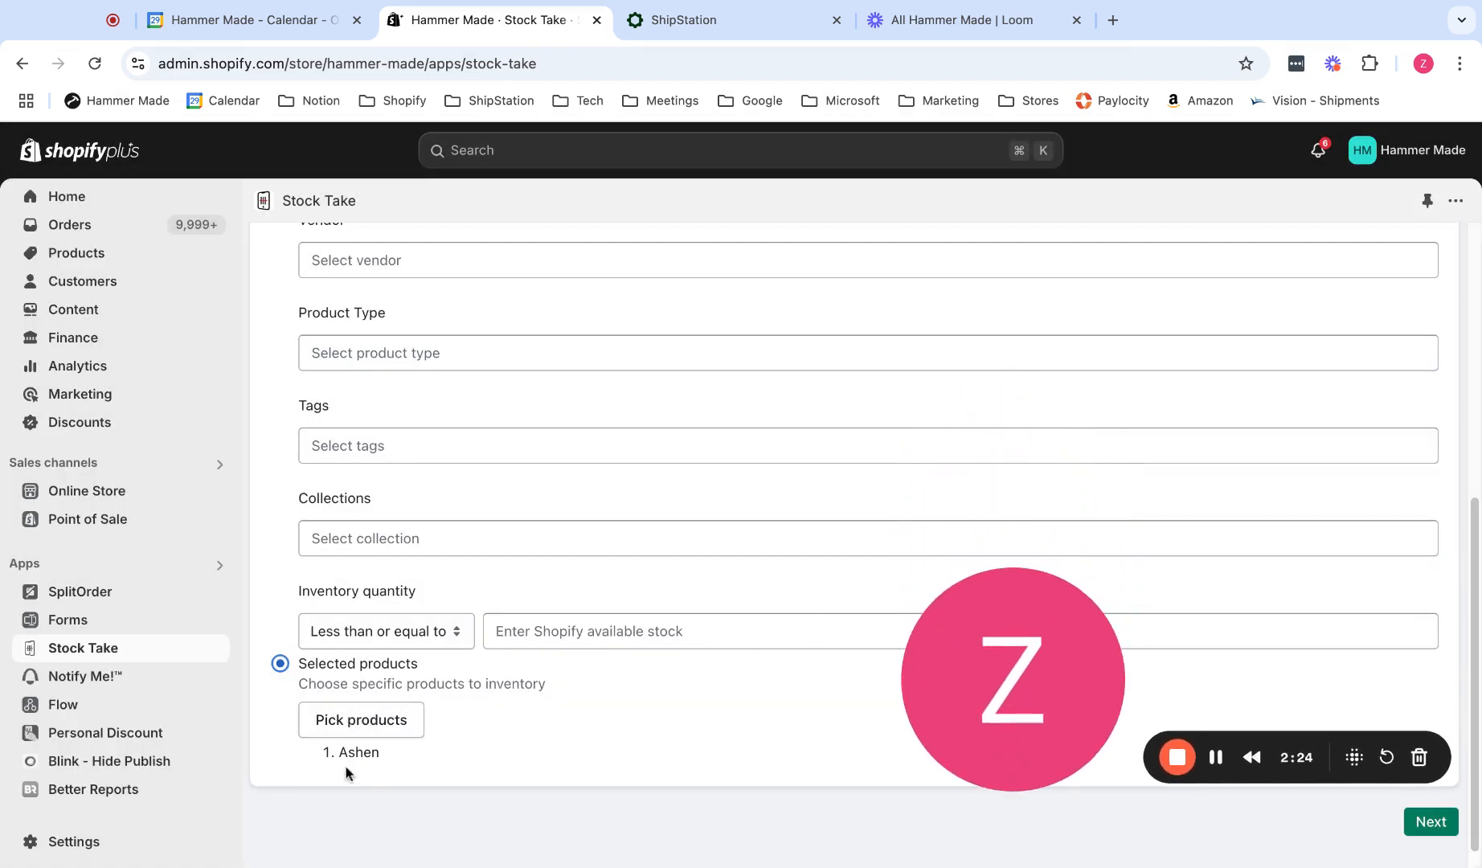
# Review the stocktake's cycle count, filter and product selection settings.
pyautogui.scroll(1, 544, 632)
pyautogui.scroll(5, 544, 633)
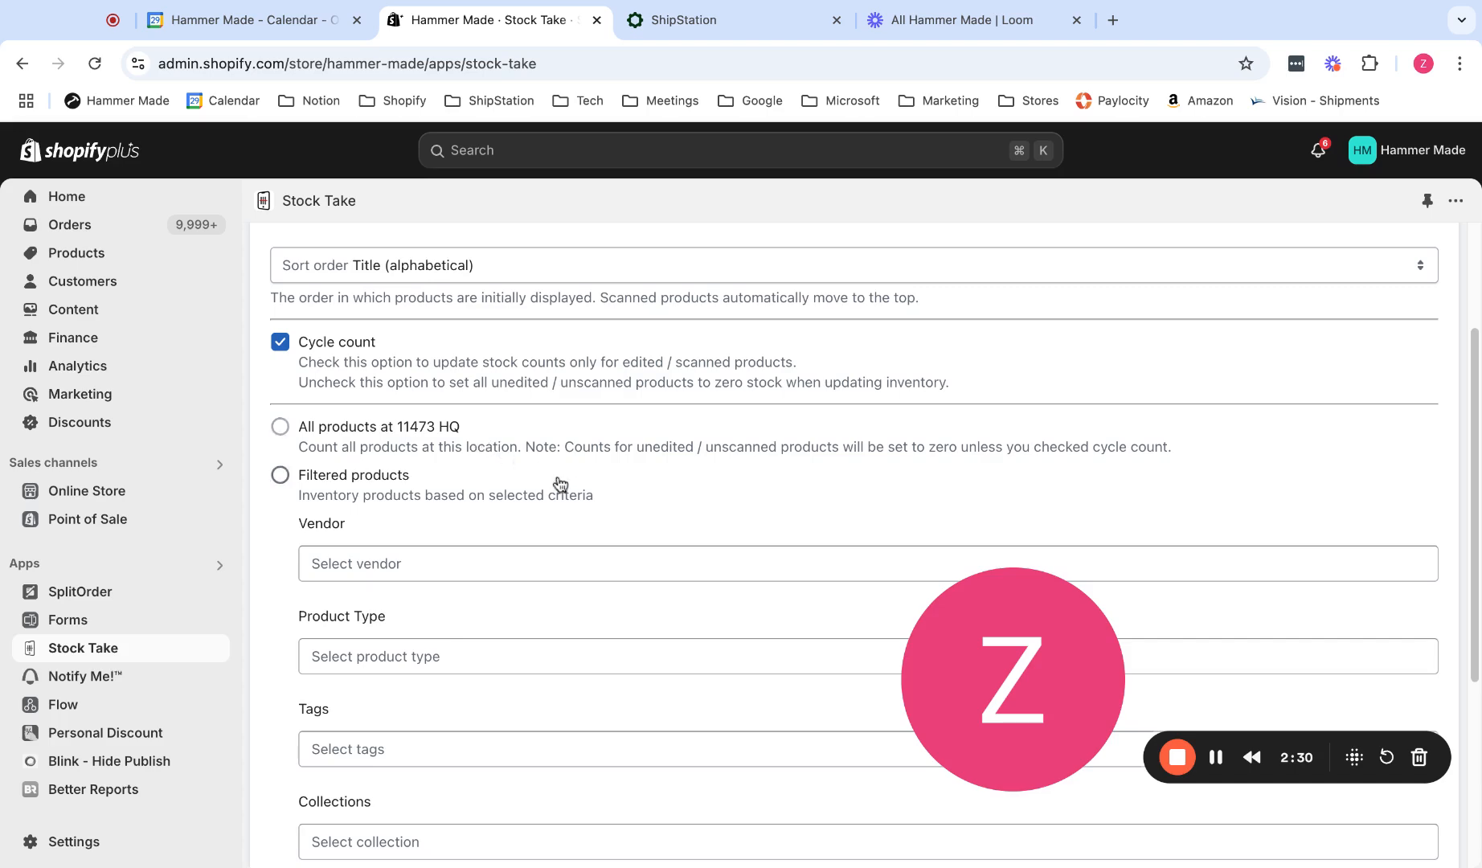
pyautogui.scroll(-5, 560, 485)
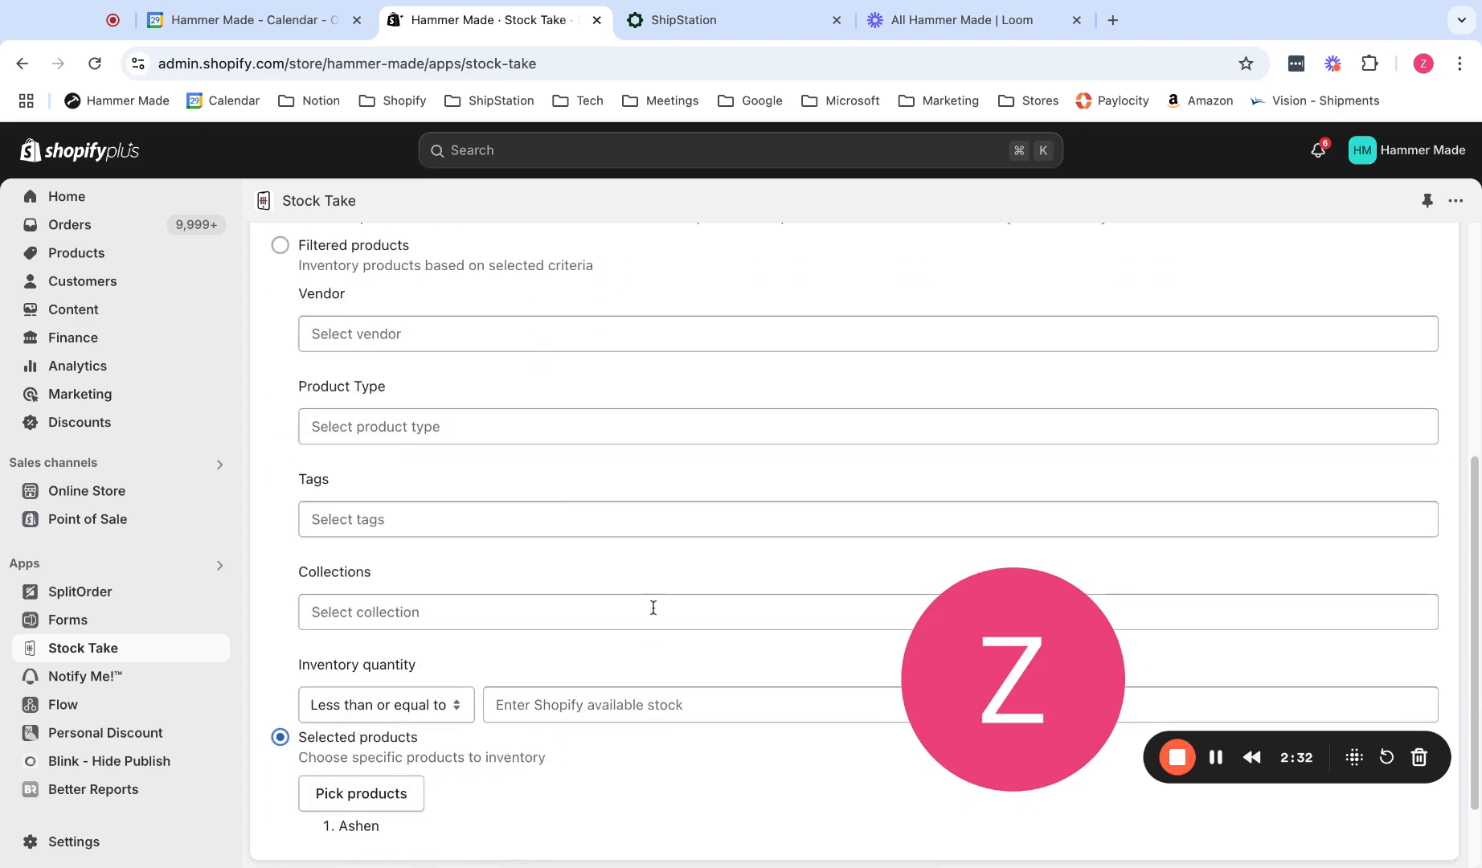
pyautogui.scroll(4, 657, 611)
pyautogui.scroll(3, 657, 599)
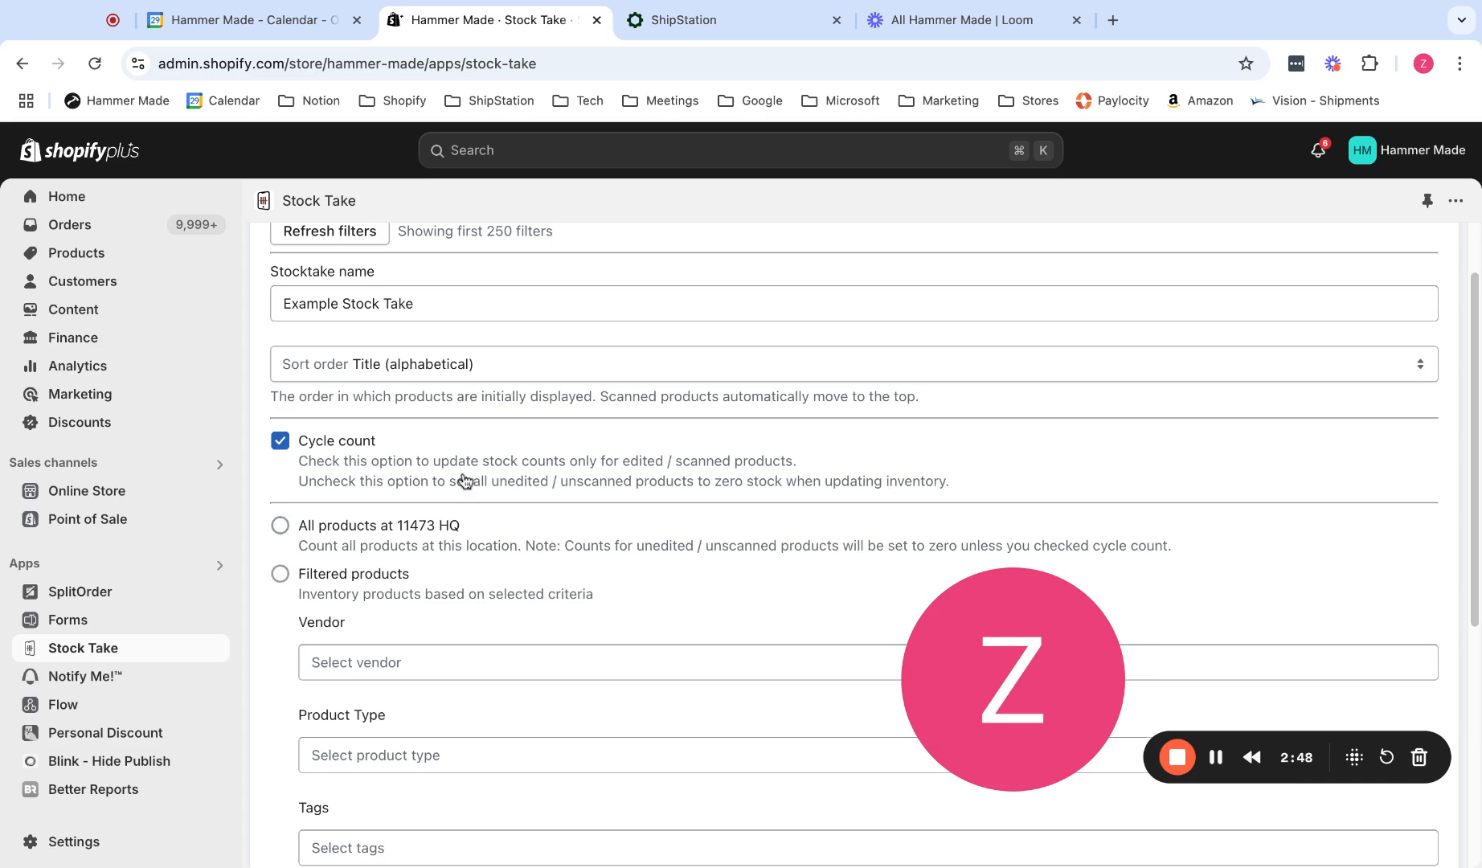
pyautogui.scroll(-5, 547, 609)
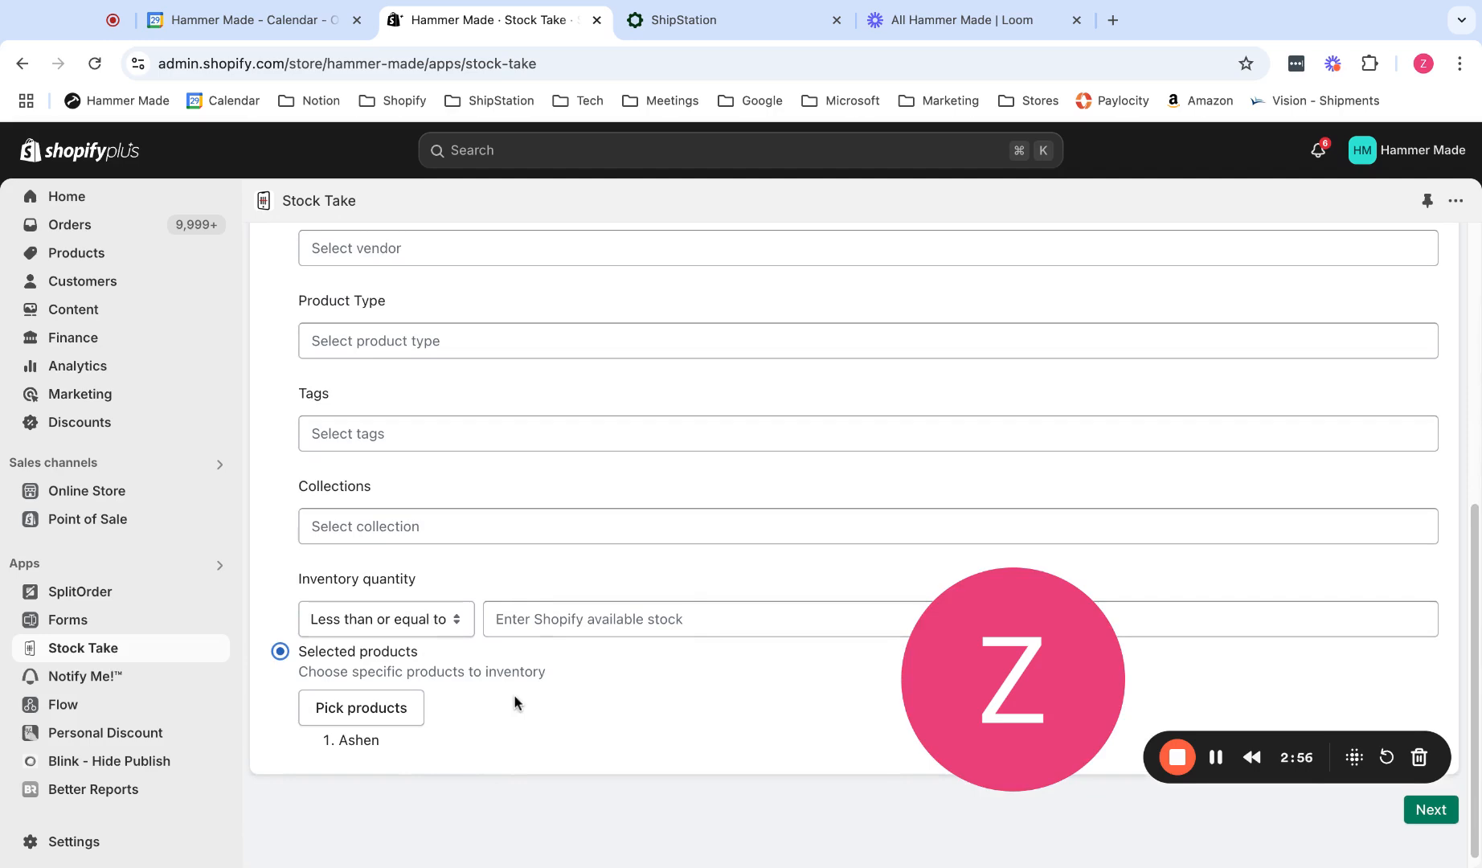
pyautogui.scroll(10, 864, 547)
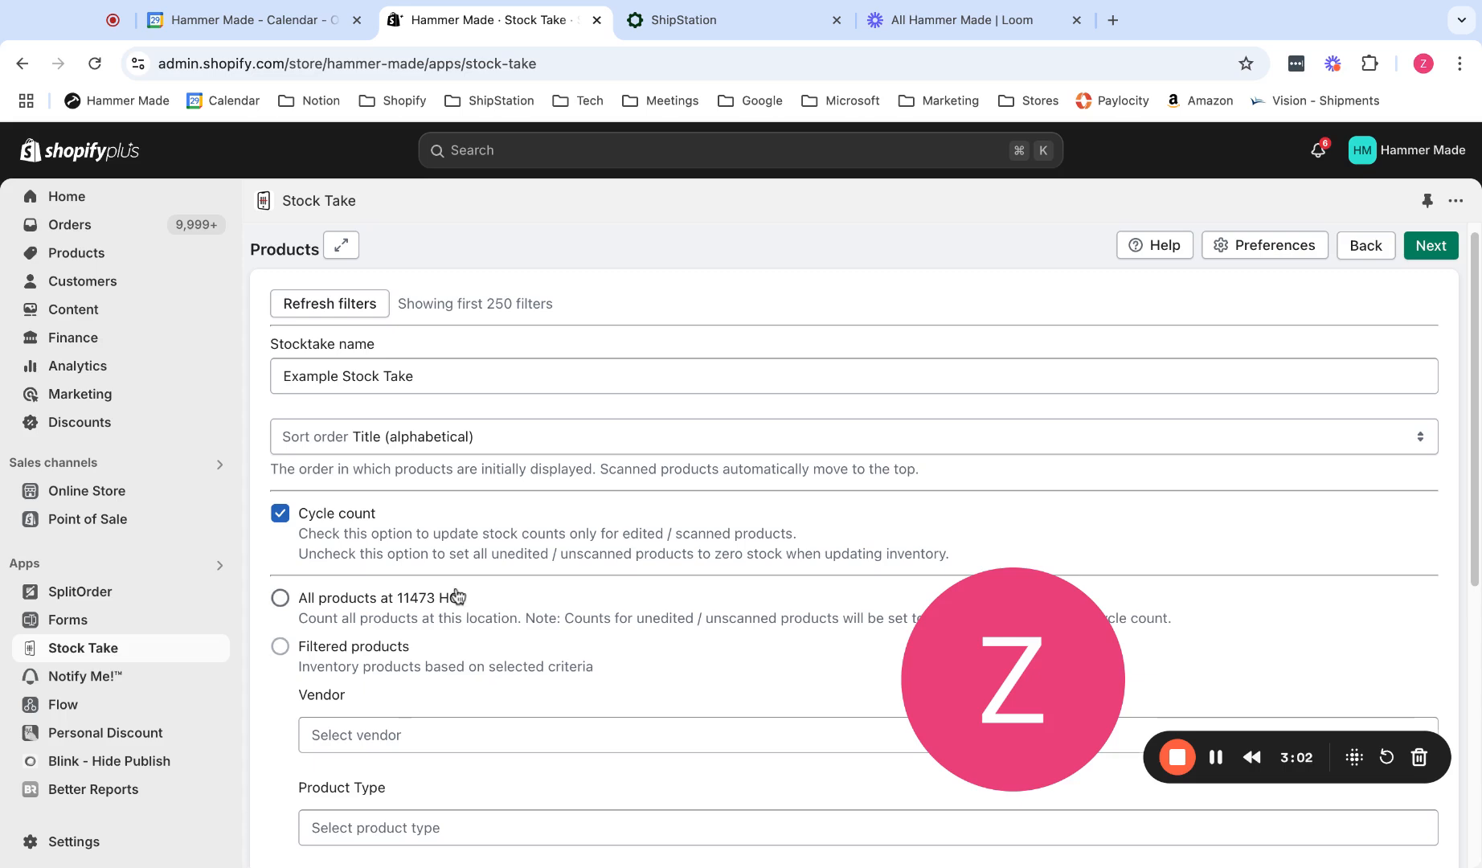
pyautogui.click(283, 515)
pyautogui.click(280, 601)
pyautogui.click(281, 517)
pyautogui.scroll(-6, 486, 585)
pyautogui.click(280, 640)
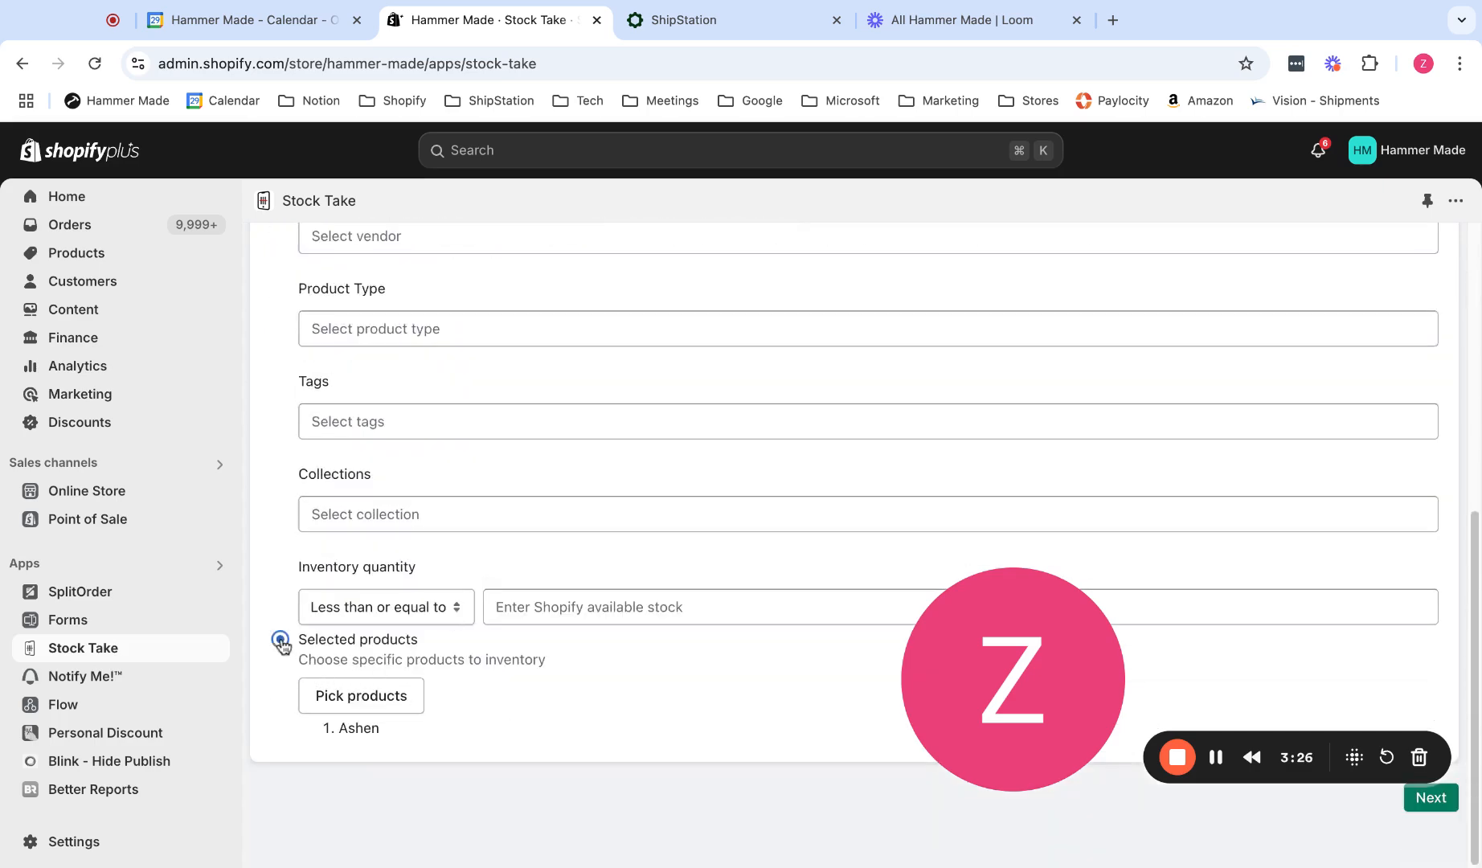
# Proceed to the inventory count and search its variants for "ashen".
pyautogui.scroll(6, 717, 728)
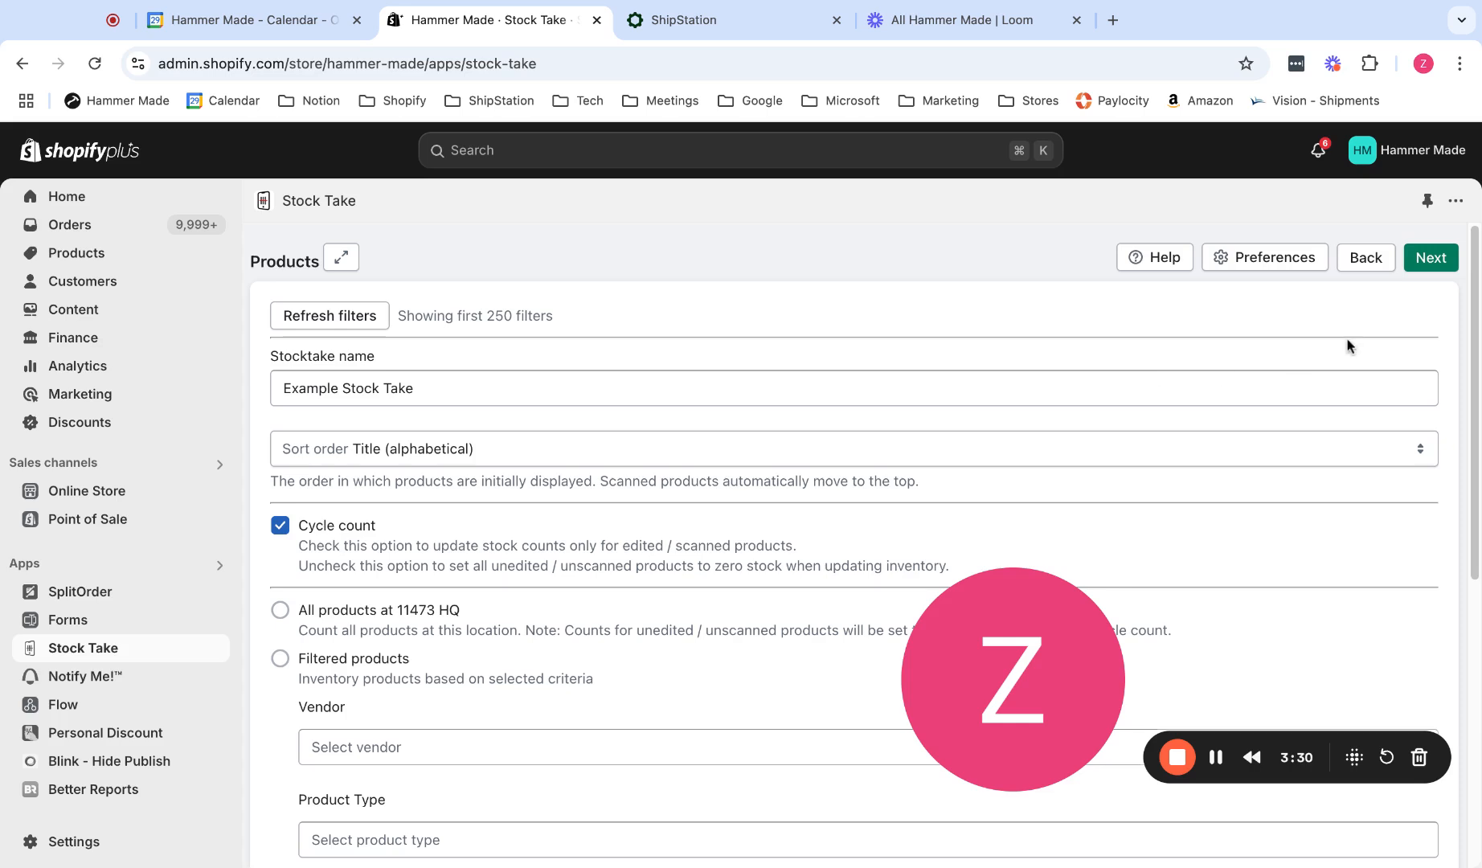
pyautogui.click(1438, 267)
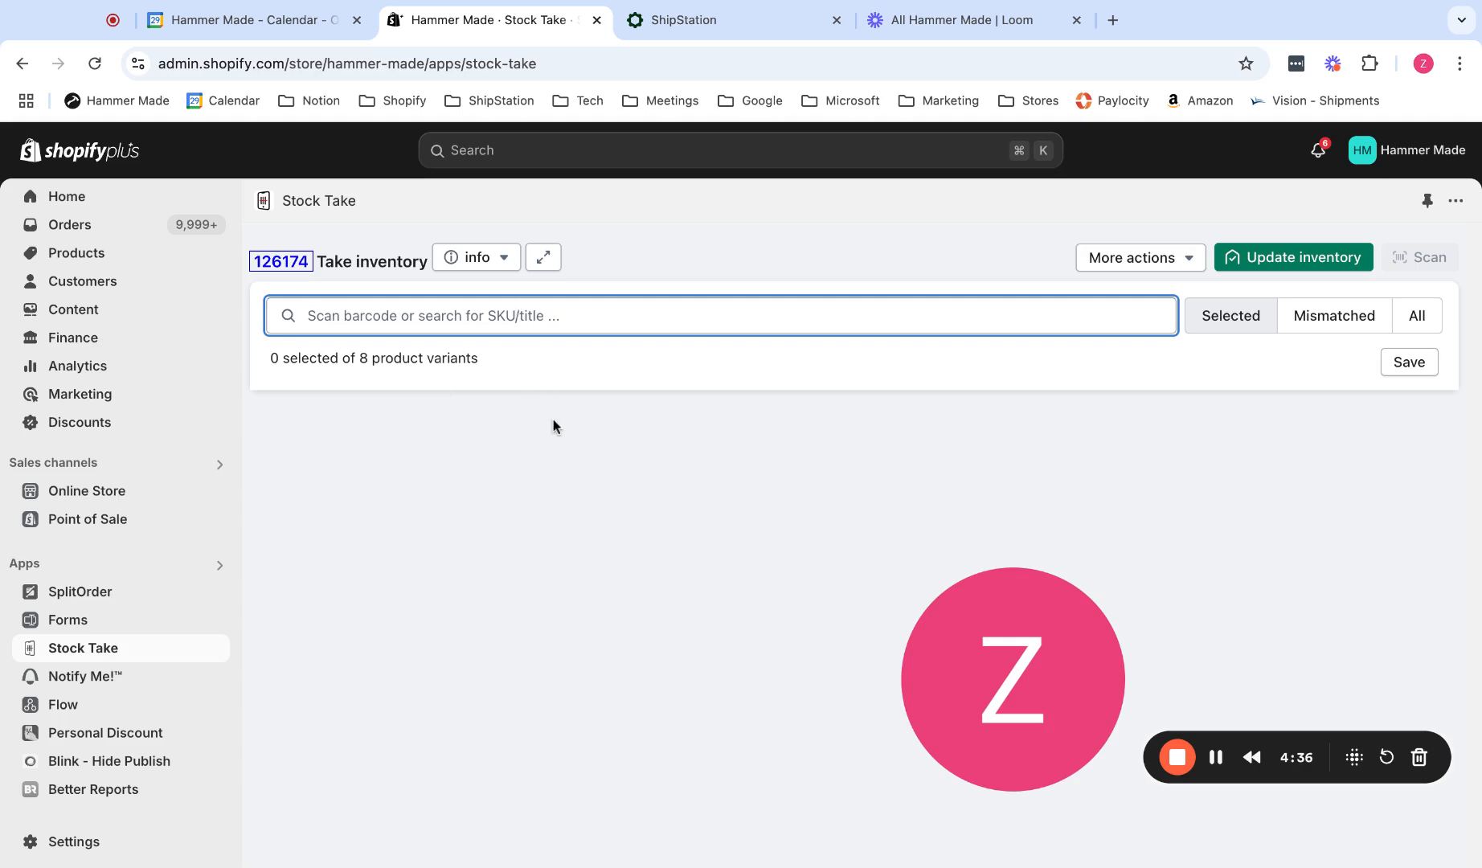
pyautogui.write('ashen')
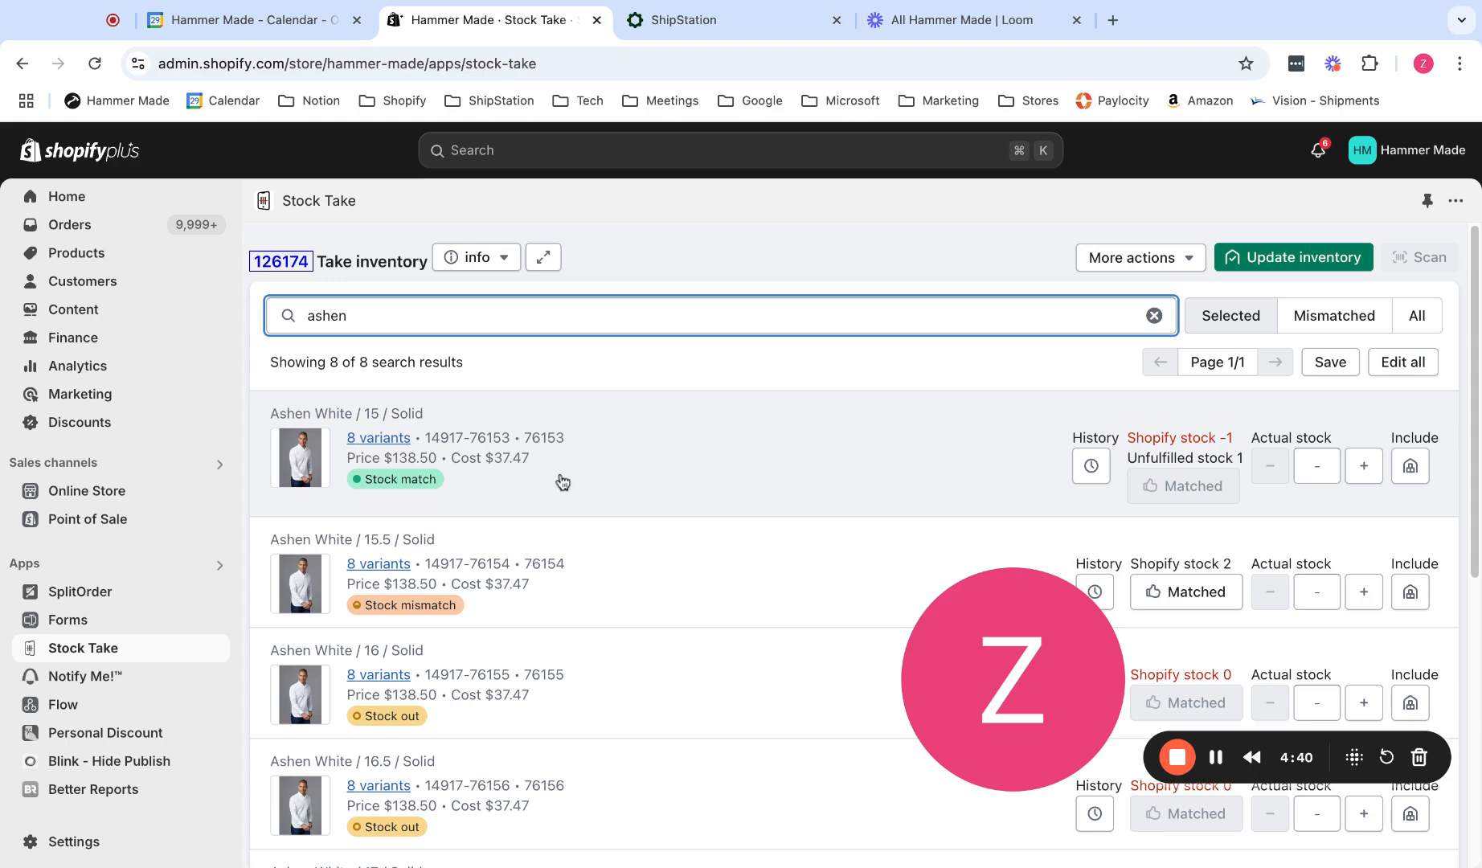
pyautogui.scroll(-2, 629, 480)
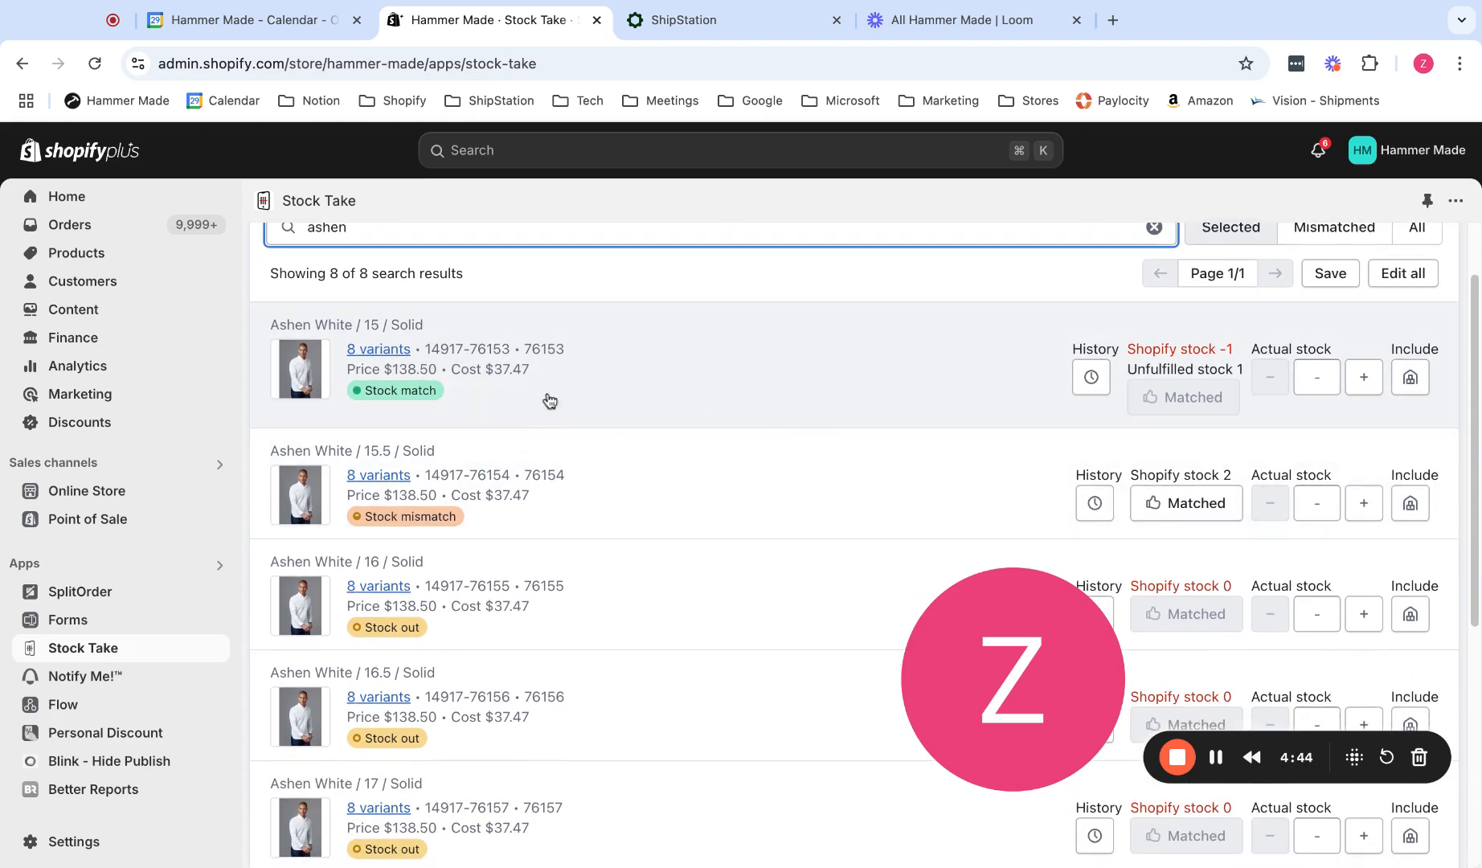
pyautogui.scroll(-1, 699, 489)
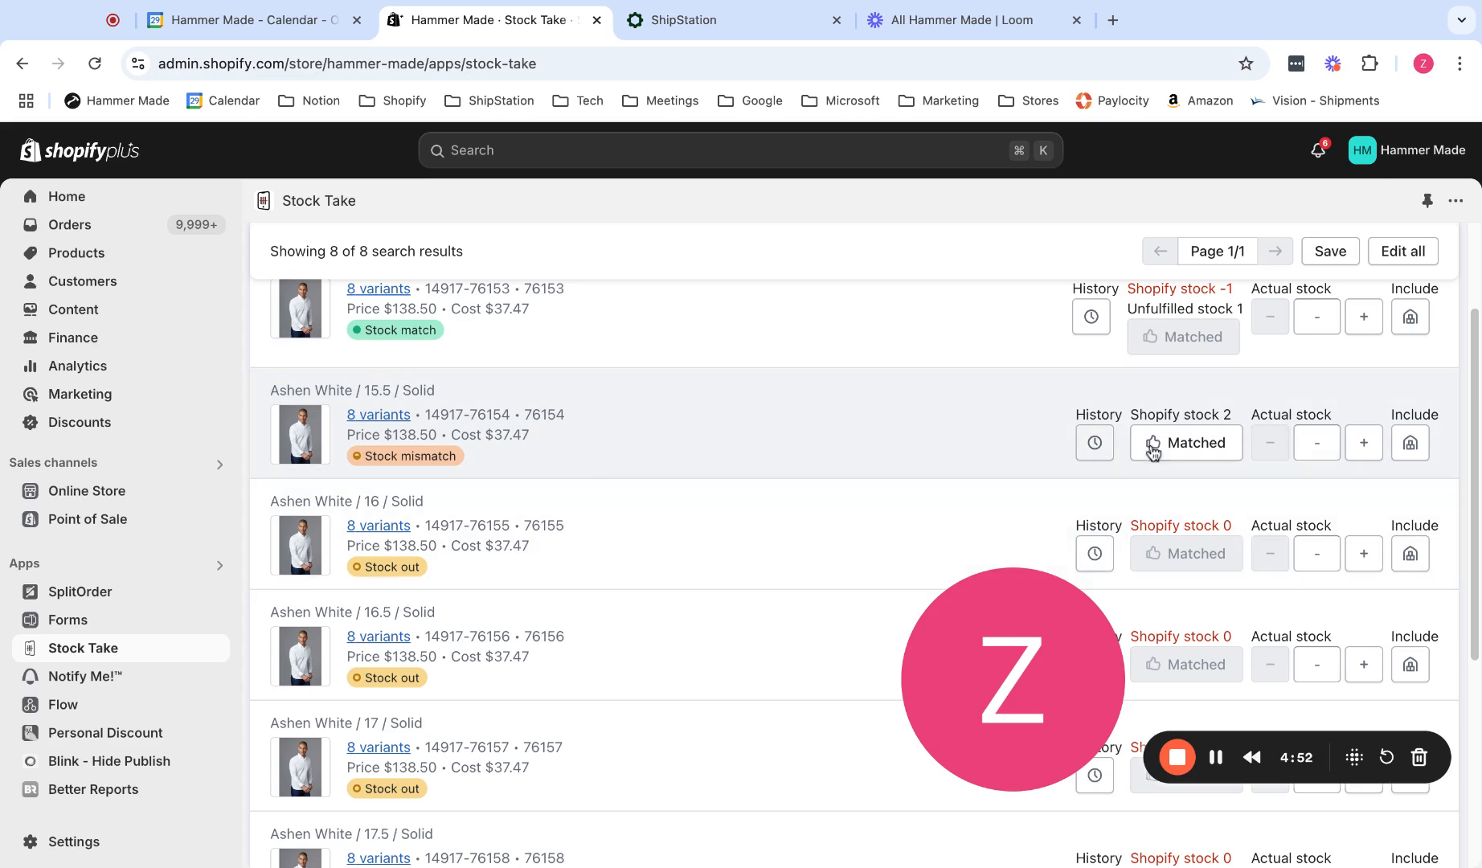
# Set the actual stock of the Ashen White / 15.5 / Solid variant to 1.
pyautogui.click(1377, 451)
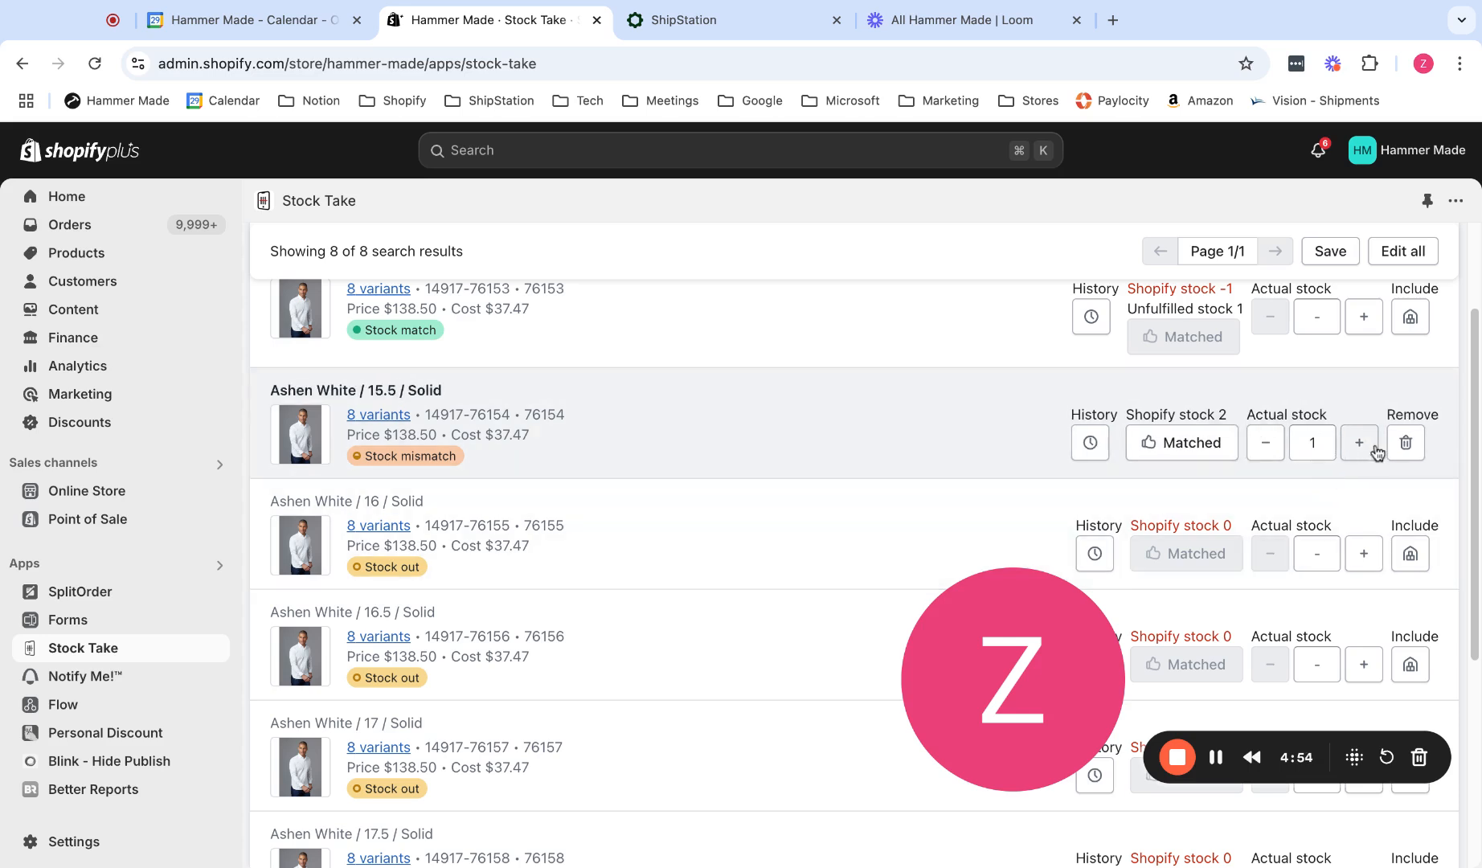
pyautogui.click(1374, 448)
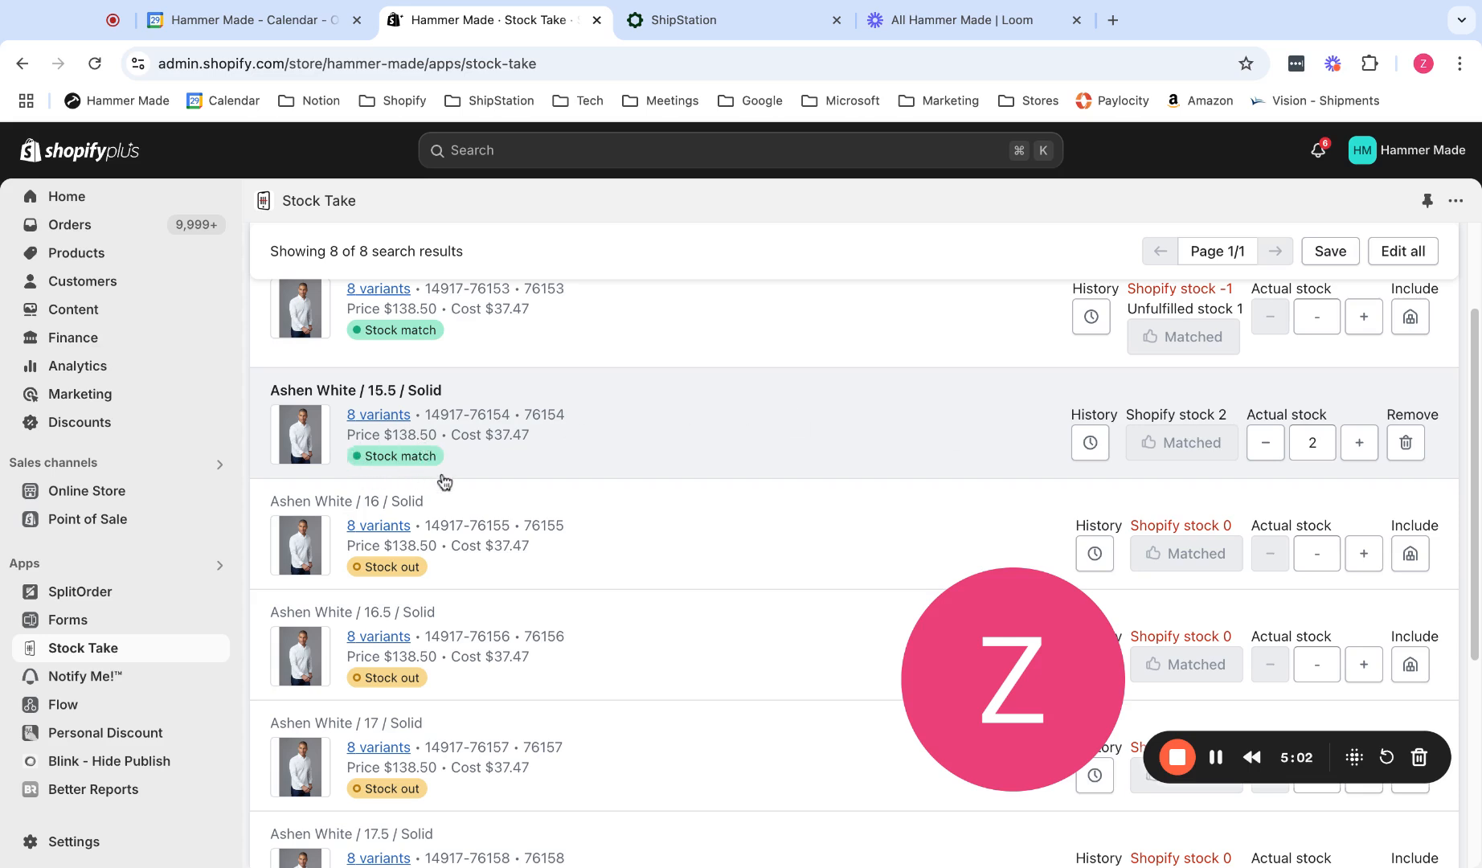
pyautogui.click(1265, 443)
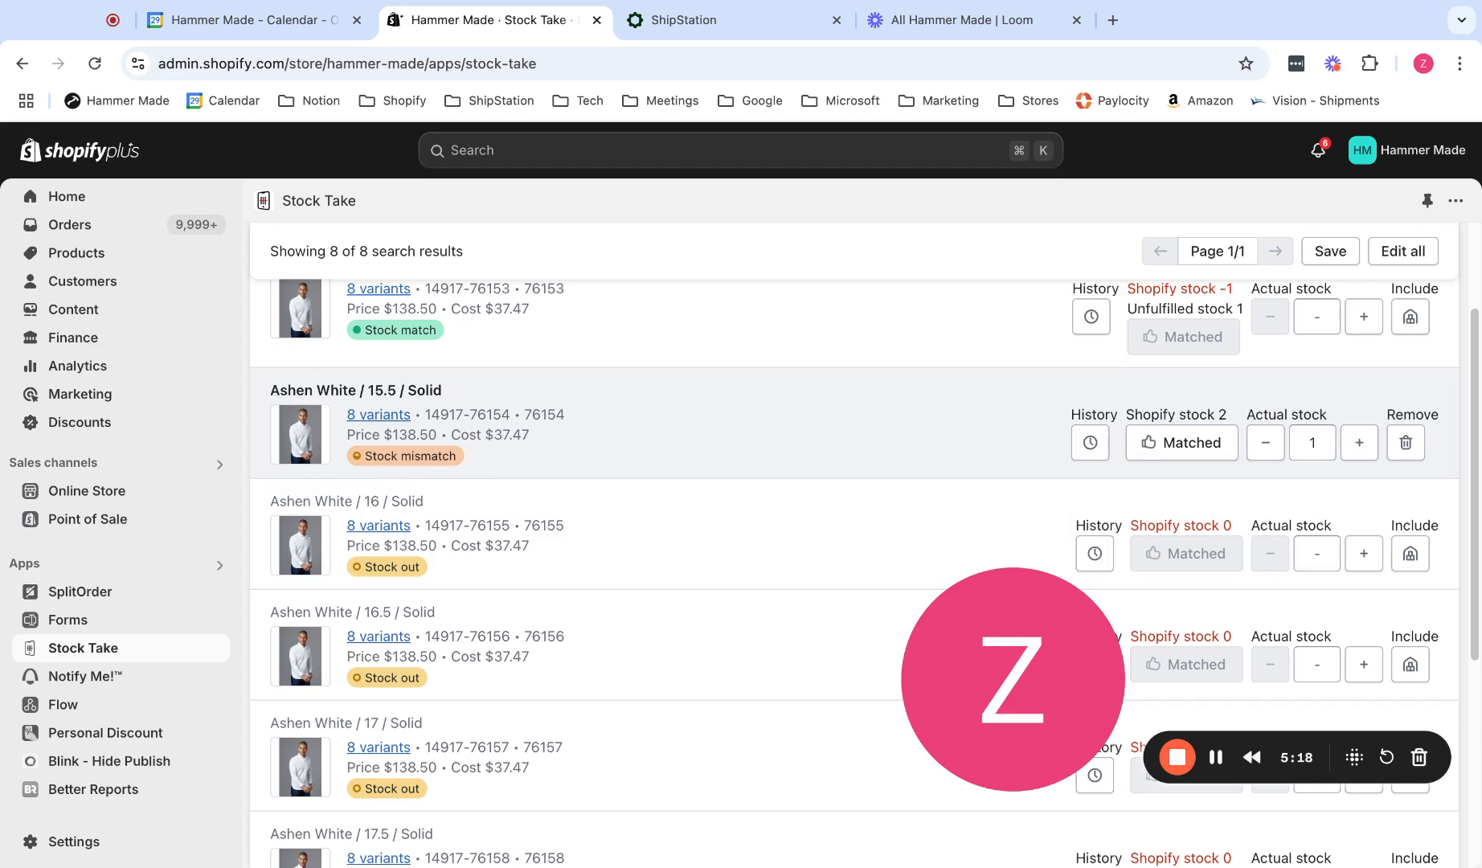
# Save the stocktake and exit it so that counting can be continued another time.
pyautogui.scroll(4, 621, 476)
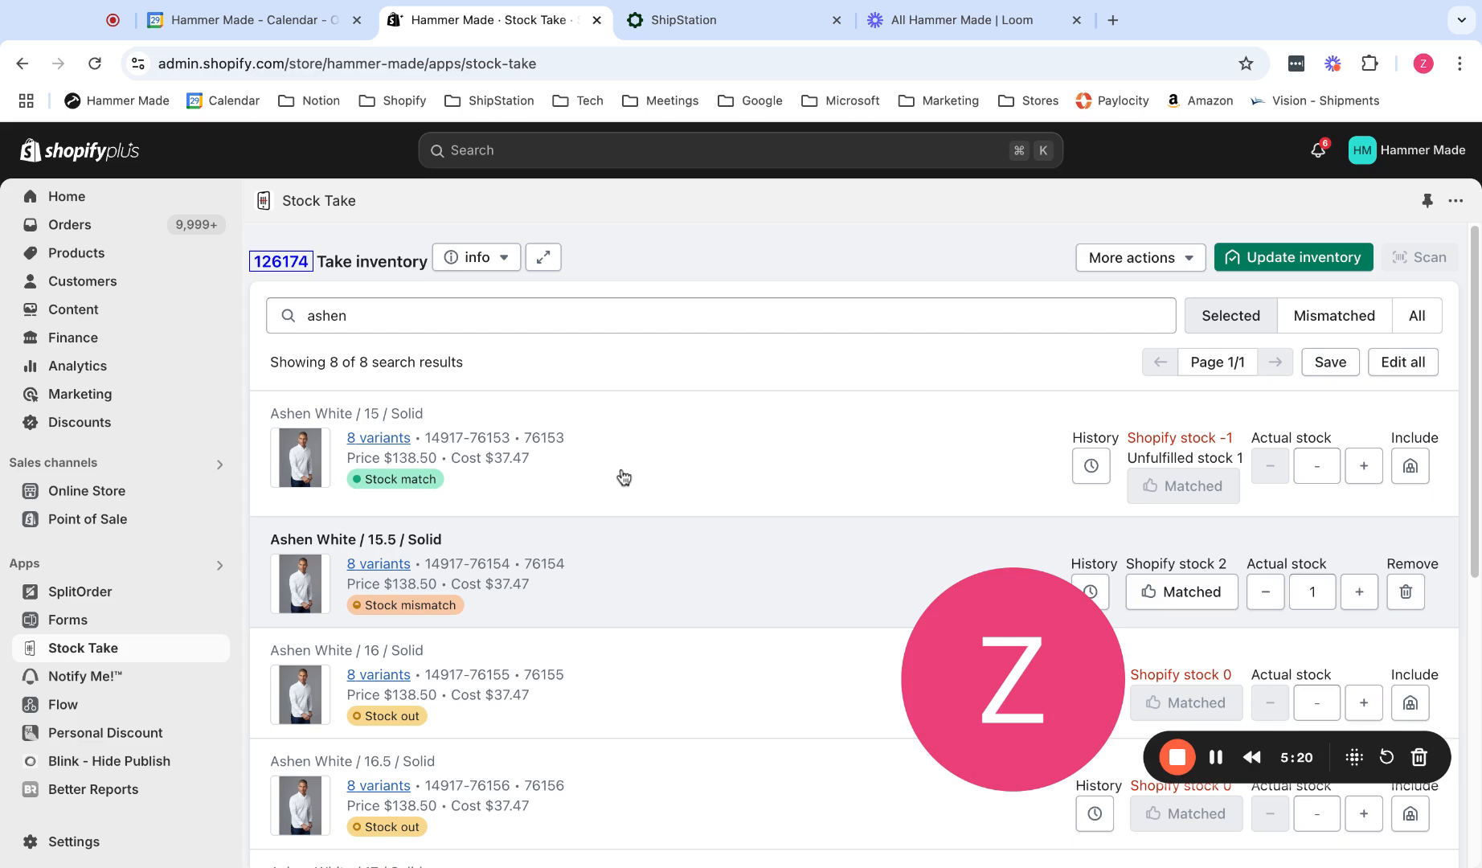
pyautogui.click(1108, 260)
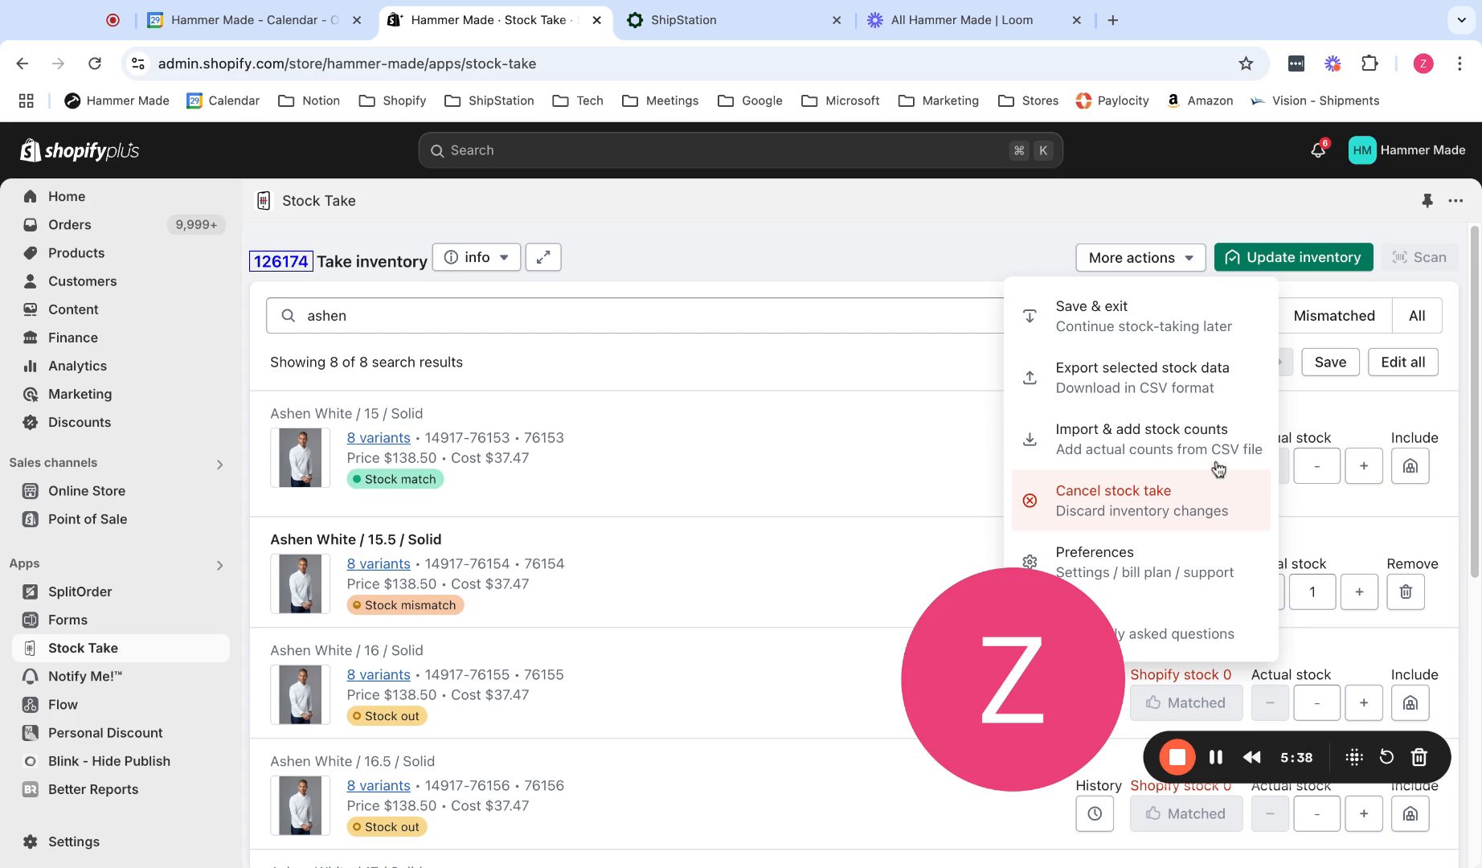
pyautogui.click(1193, 311)
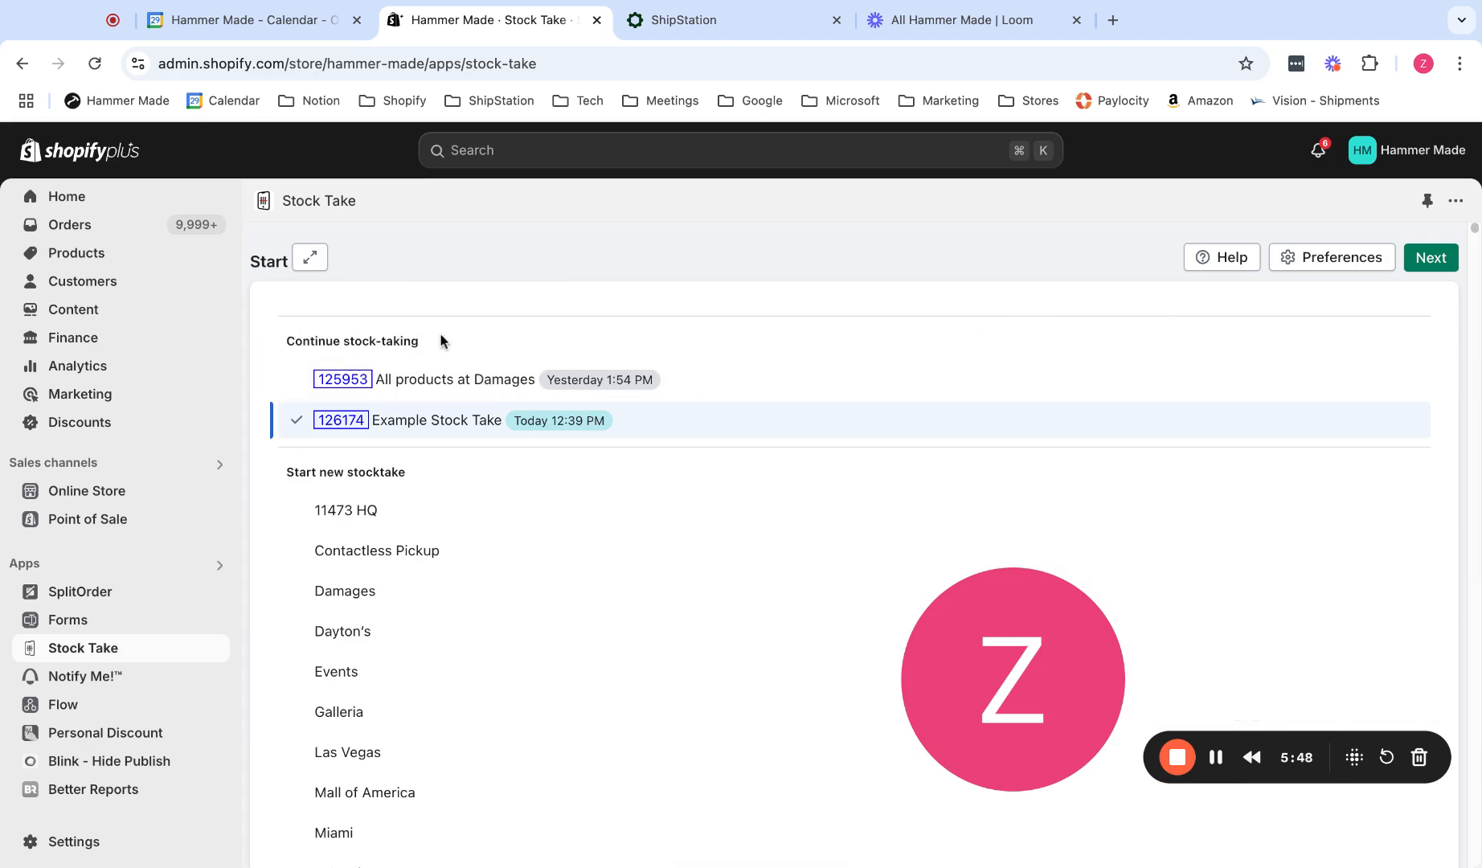
# Resume the saved Example Stock Take from the stocktakes in progress.
pyautogui.moveTo(426, 434)
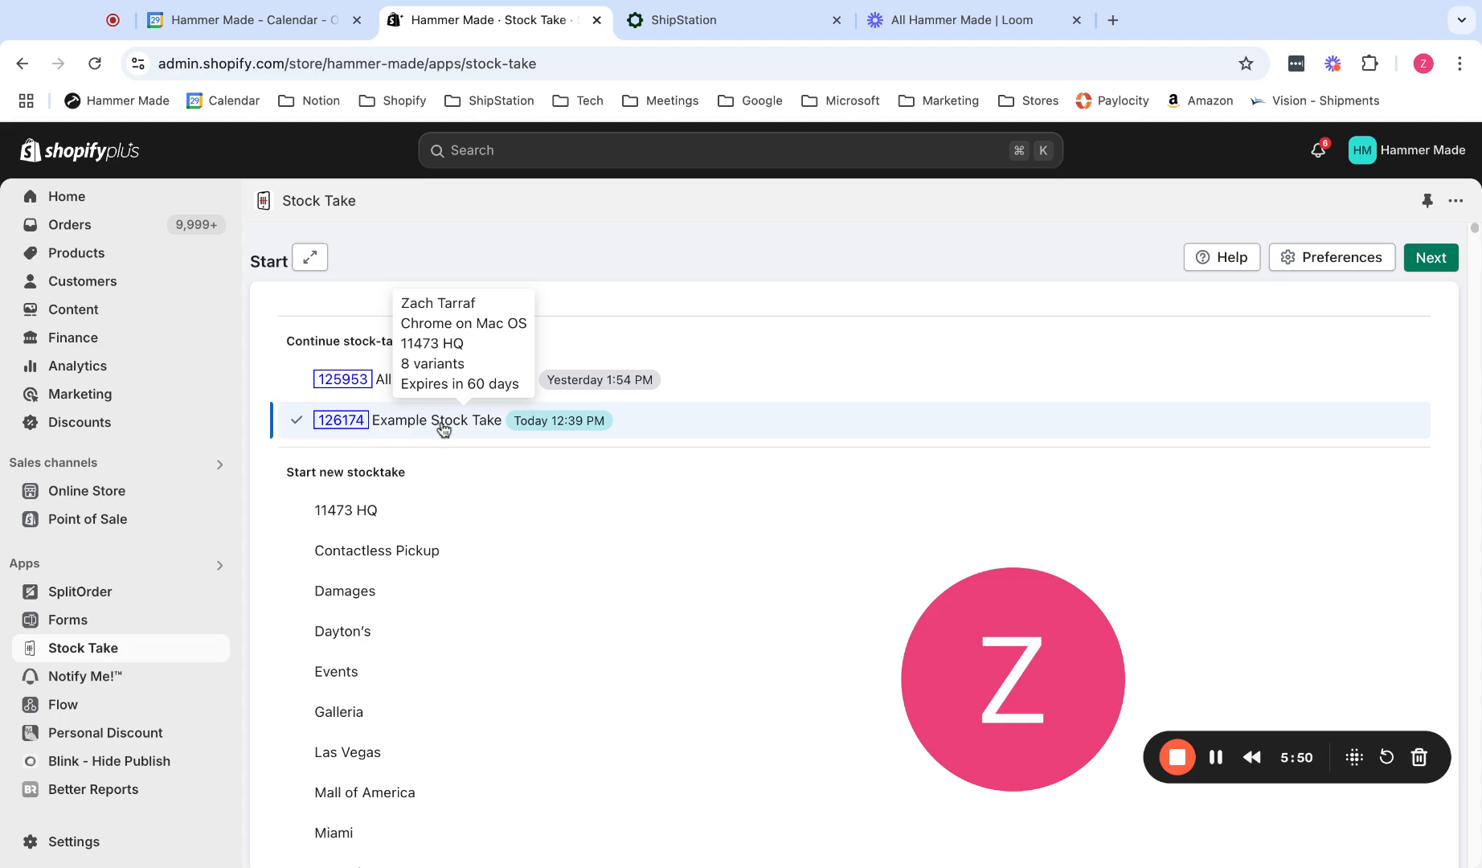
pyautogui.click(400, 382)
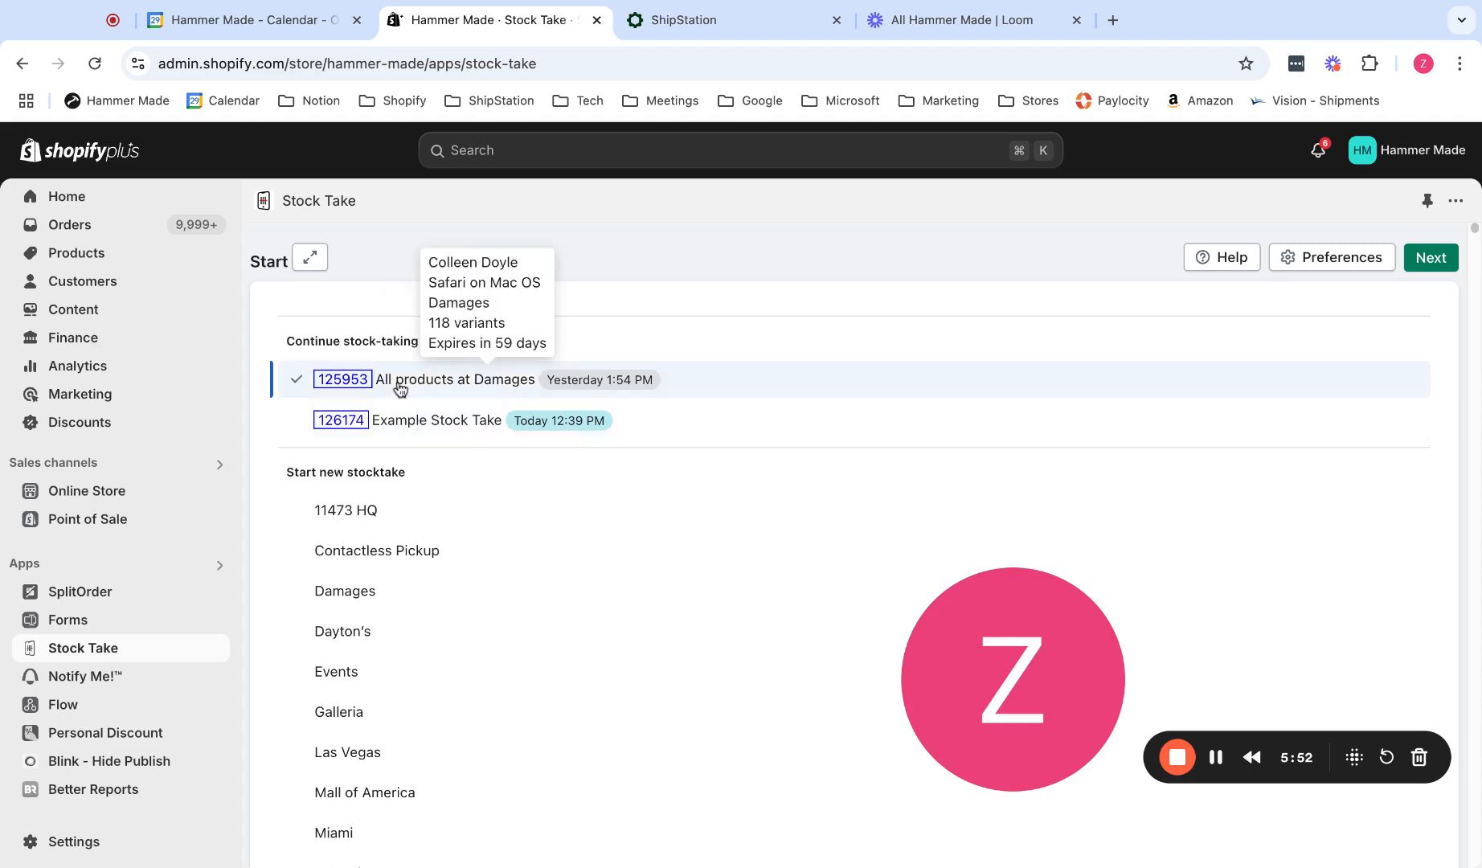
pyautogui.click(408, 424)
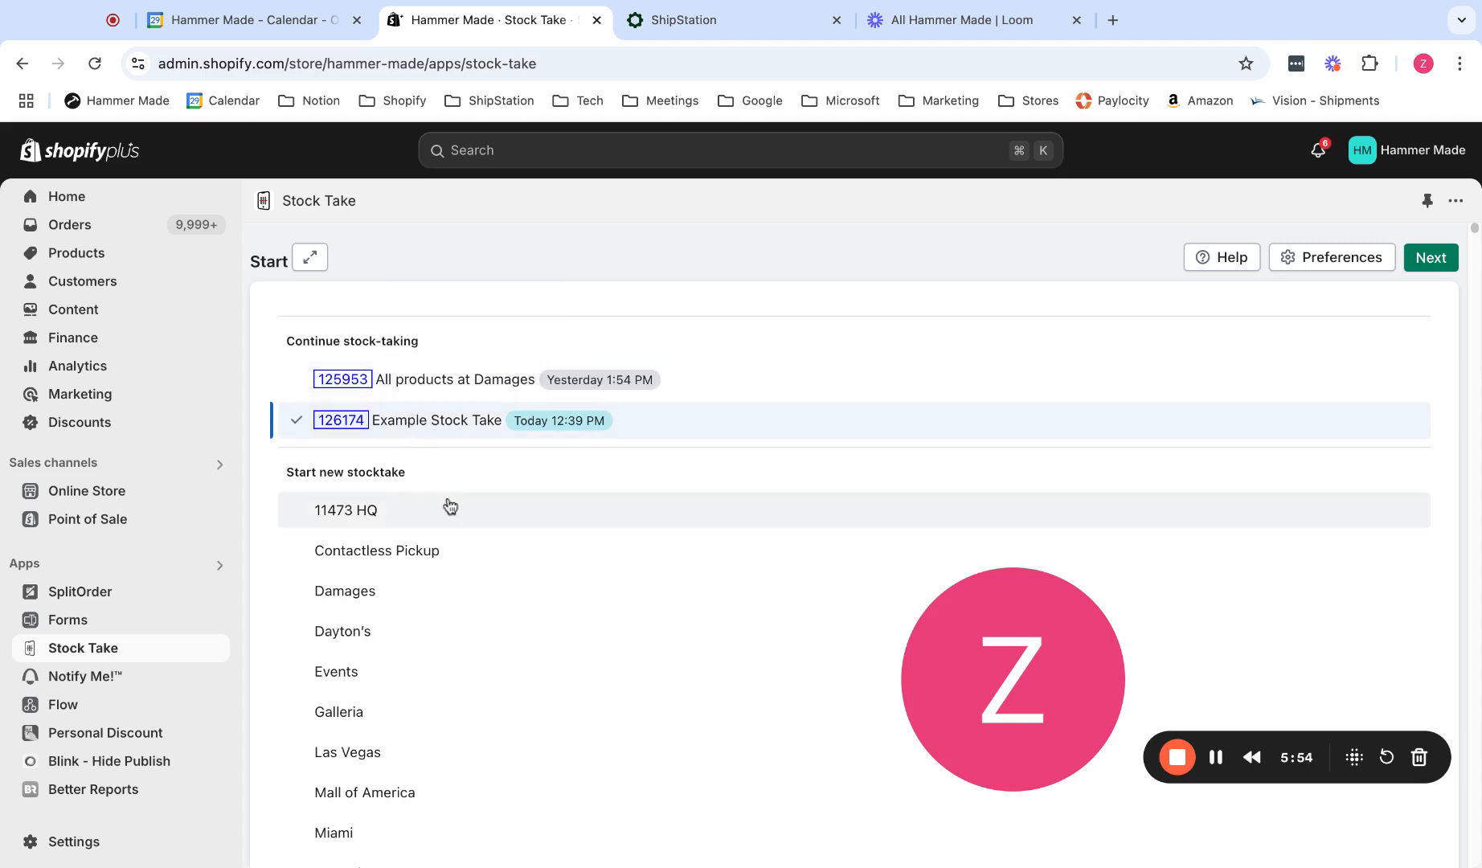
pyautogui.moveTo(410, 433)
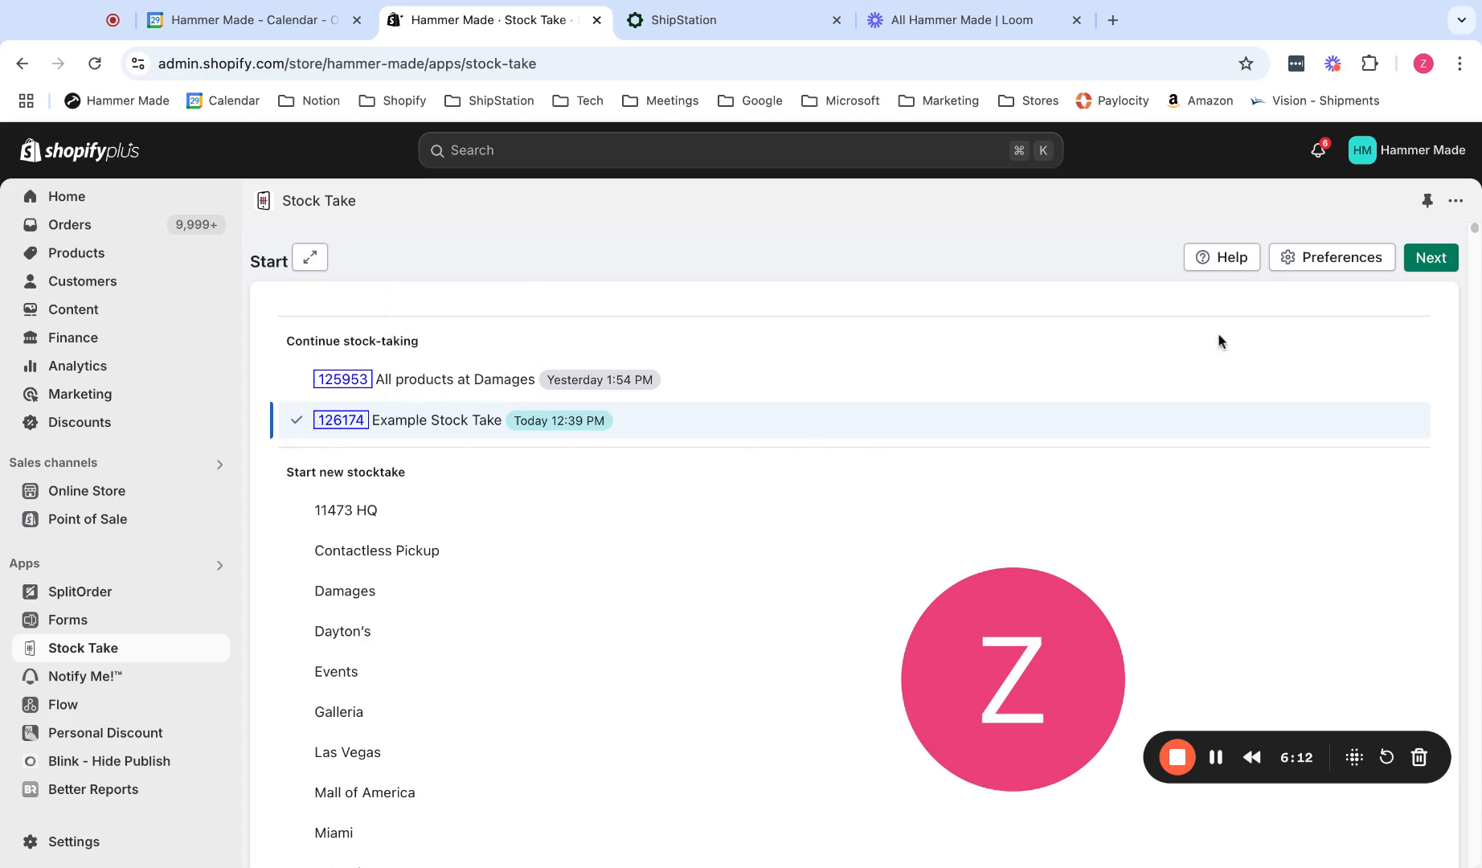
pyautogui.click(1439, 265)
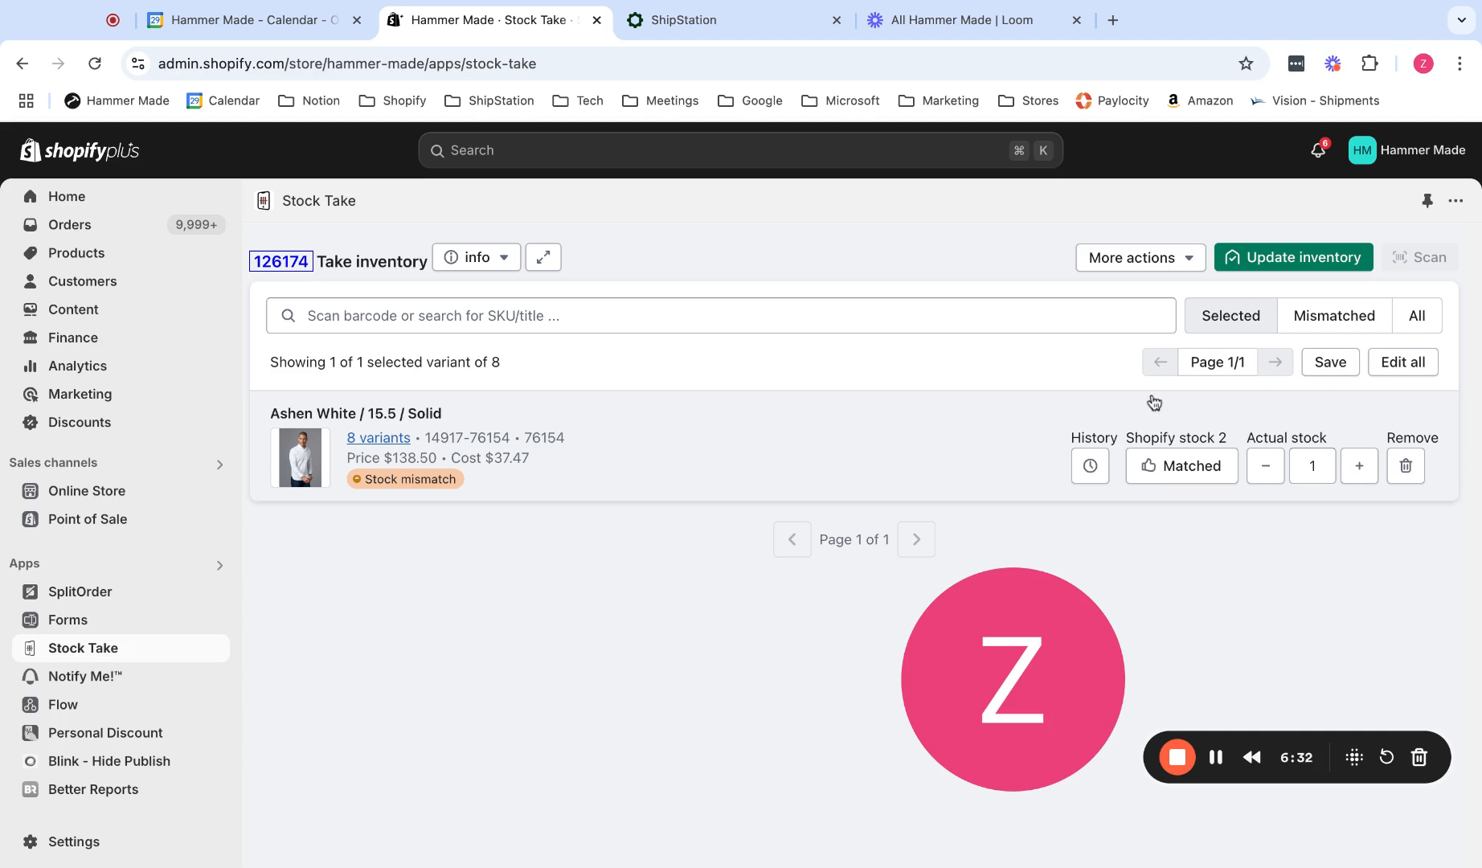
# Review the summary of inventory changes for 11473 HQ and close it without applying them.
pyautogui.click(1321, 259)
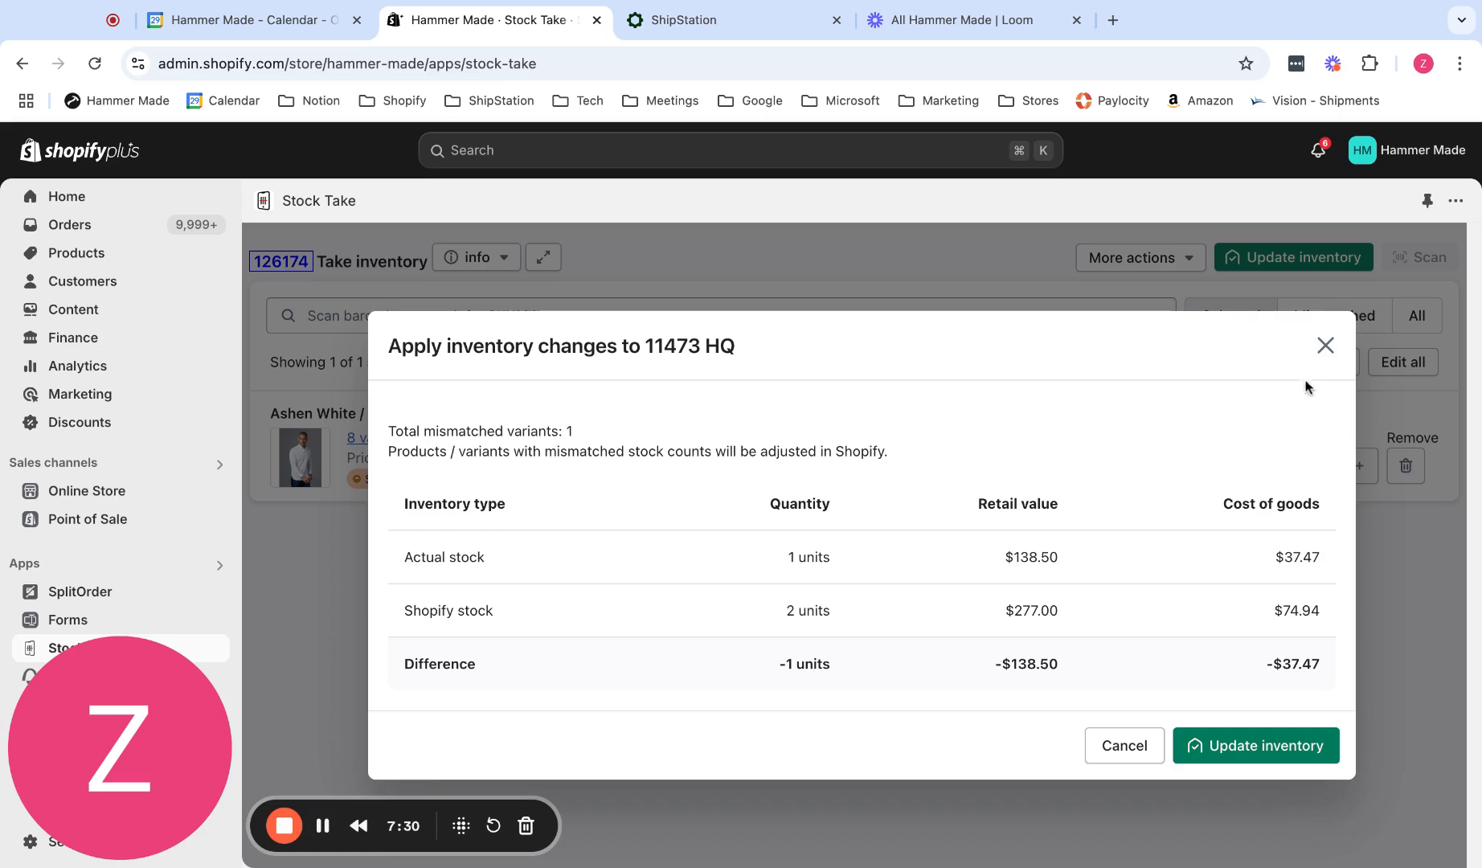
pyautogui.click(1325, 345)
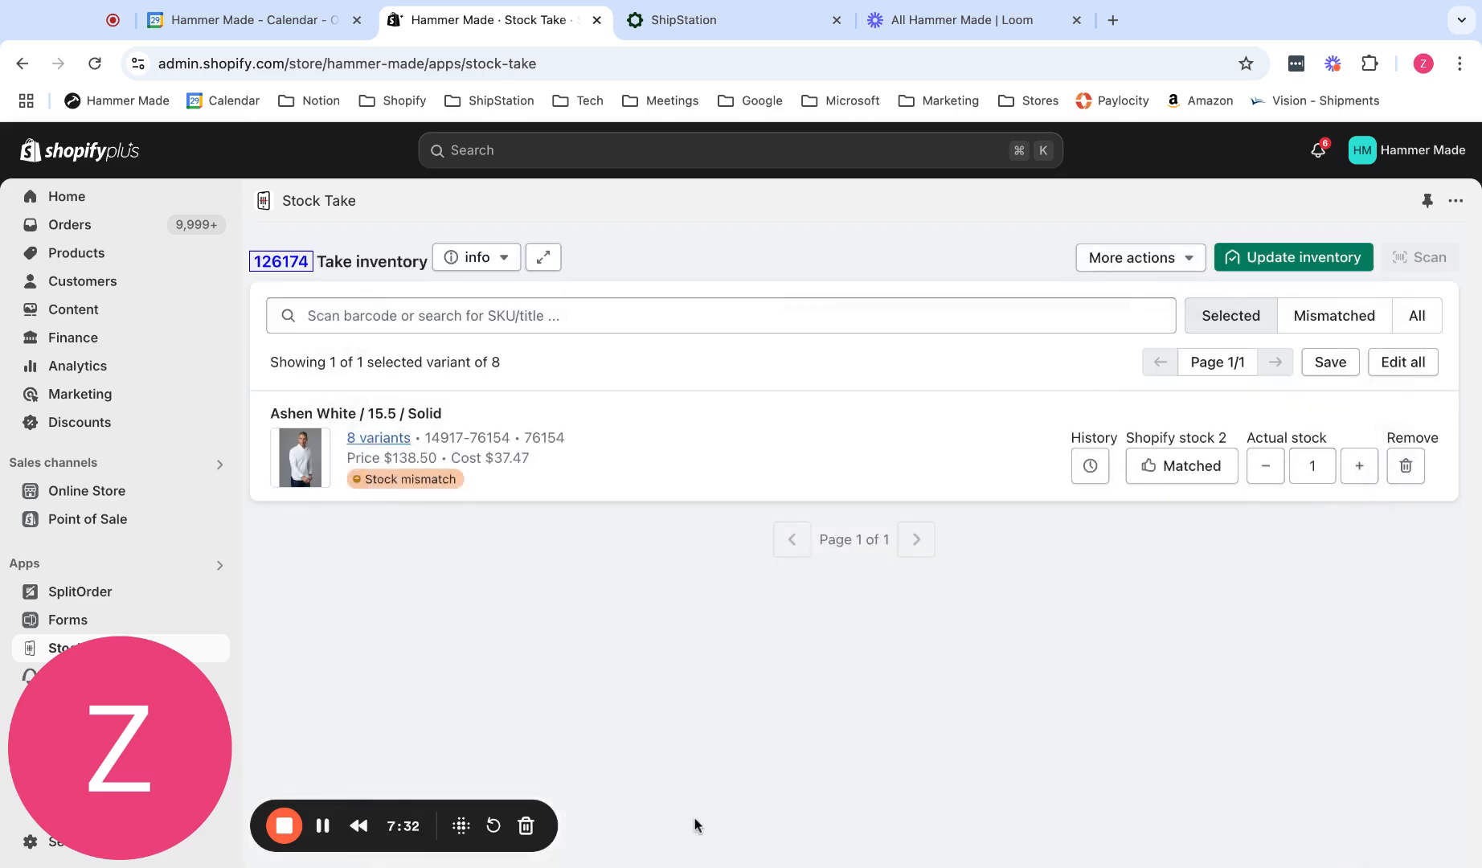